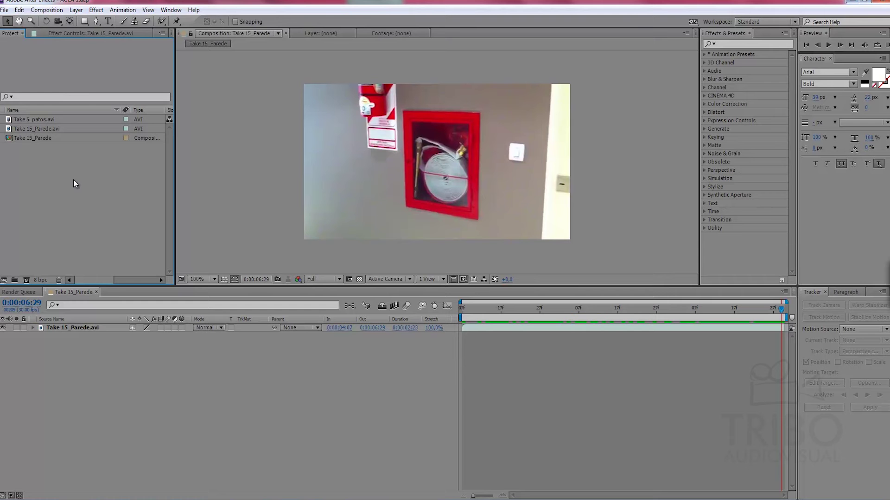
Select the wall footage and Take 15_Parede comp, cancel the deletion, and scrub the wall frames
{"action": "left_click", "coordinate": [41, 128]}
{"action": "left_click", "coordinate": [39, 138]}
{"action": "key", "text": "Delete"}
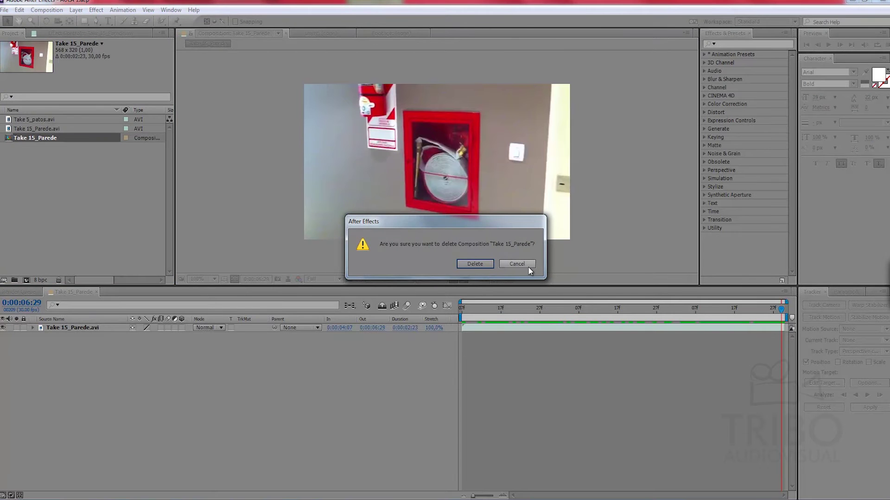
{"action": "left_click", "coordinate": [517, 264]}
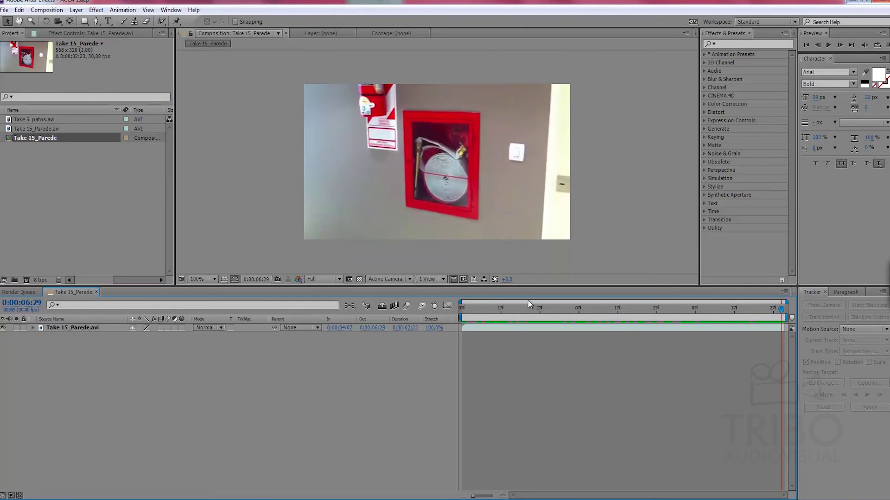
{"action": "left_click_drag", "start_coordinate": [507, 310], "coordinate": [813, 312]}
Preview the comp from the start, then add Take 5_patos.avi as a layer above the wall footage
{"action": "key", "text": "Home"}
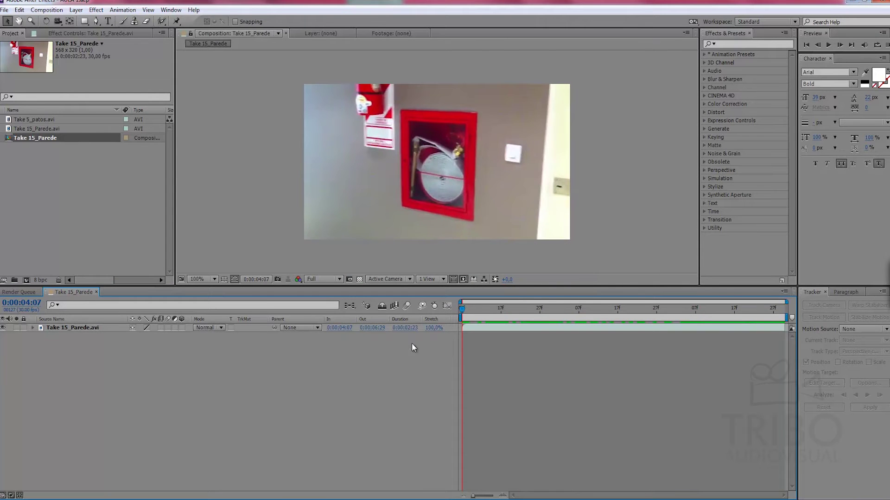
{"action": "key", "text": "KP_0"}
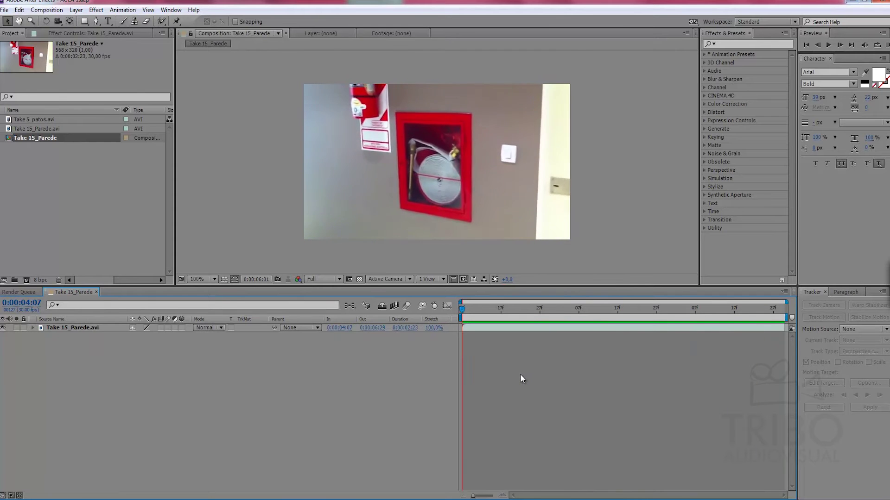
{"action": "key", "text": "space"}
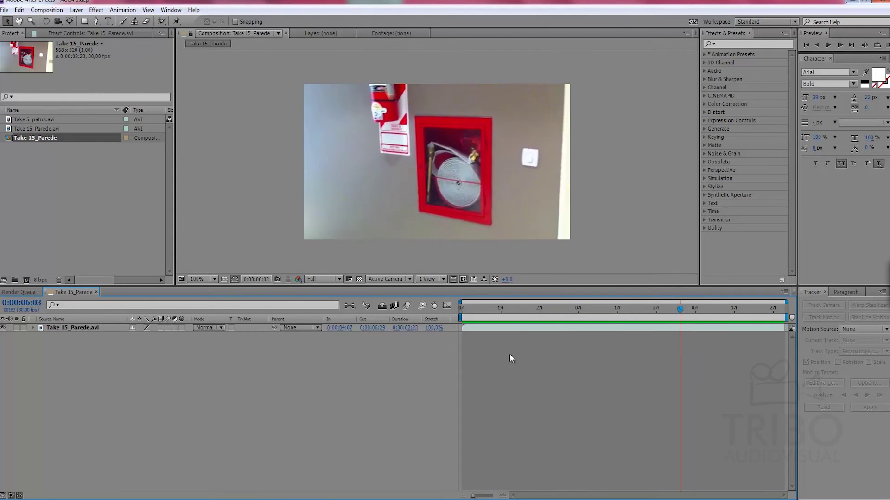
{"action": "left_click", "coordinate": [36, 120]}
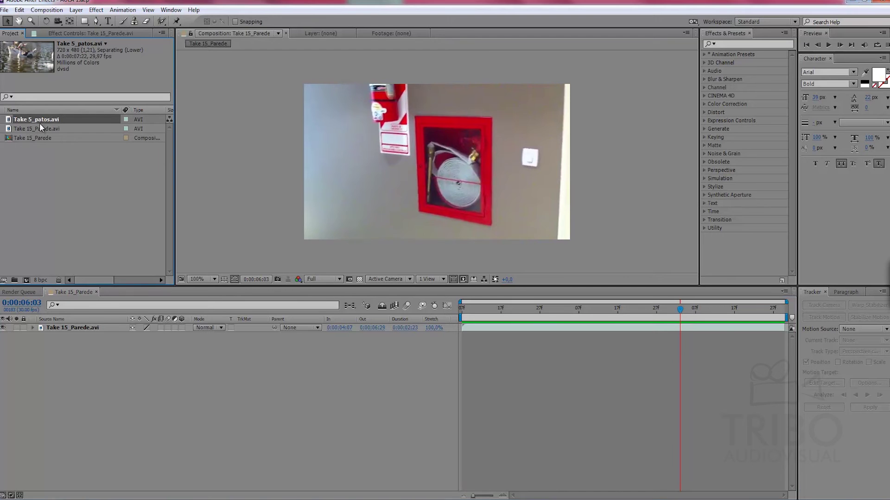
{"action": "left_click_drag", "start_coordinate": [39, 119], "coordinate": [94, 329]}
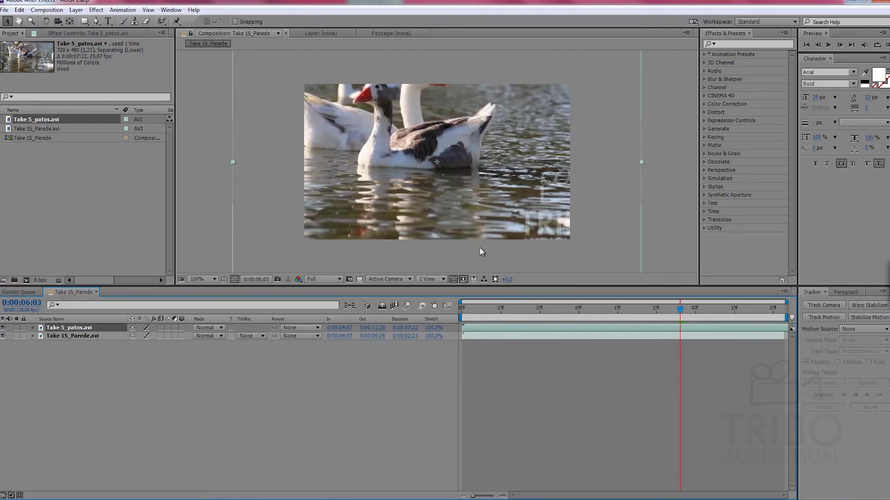
Scale the Take 5_patos layer to 20% and apply the Corner Pin effect to it
{"action": "key", "text": "s"}
{"action": "left_click_drag", "start_coordinate": [145, 336], "coordinate": [129, 342]}
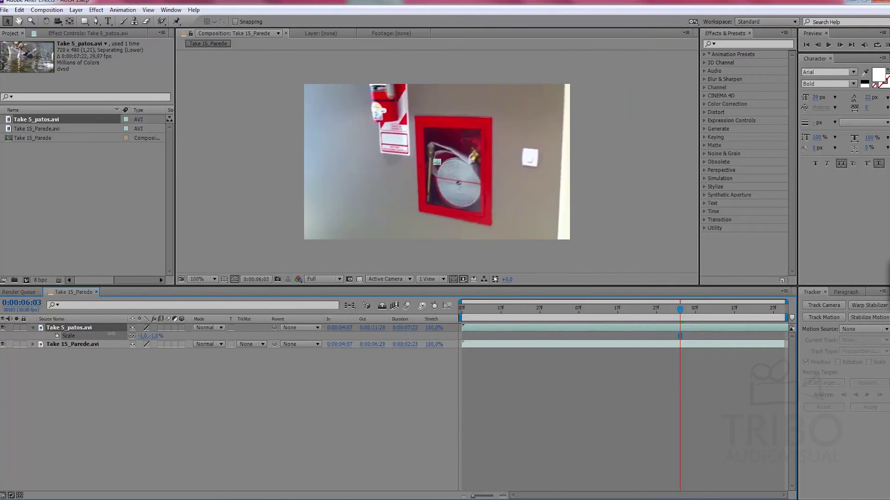
{"action": "left_click", "coordinate": [728, 42]}
{"action": "type", "text": "corner"}
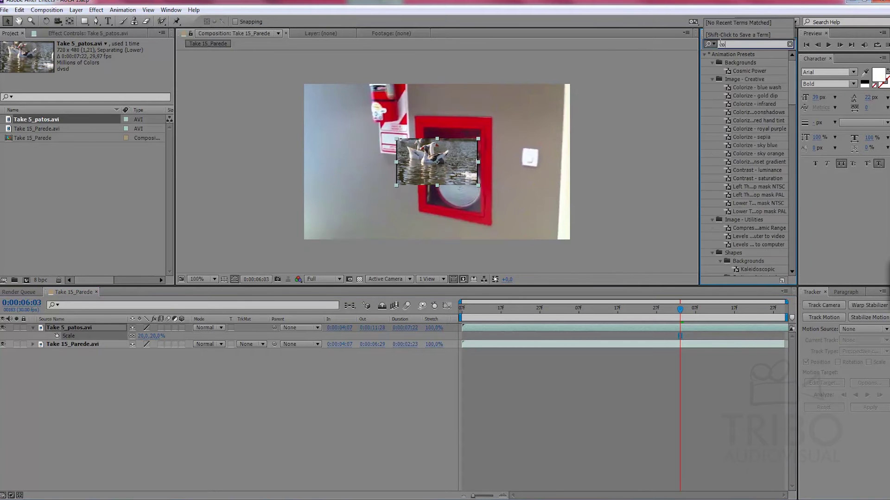
{"action": "left_click_drag", "start_coordinate": [735, 88], "coordinate": [483, 330]}
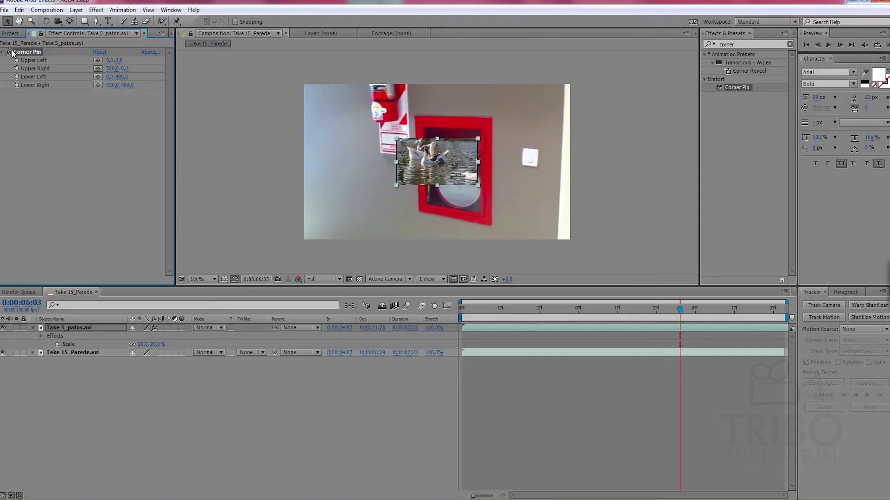
Drag the duck clip's four Corner Pin corners onto the red cabinet's inner frame
{"action": "mouse_move", "coordinate": [397, 139]}
{"action": "left_mouse_down"}
{"action": "mouse_move", "coordinate": [417, 139]}
{"action": "mouse_move", "coordinate": [426, 128]}
{"action": "left_mouse_up"}
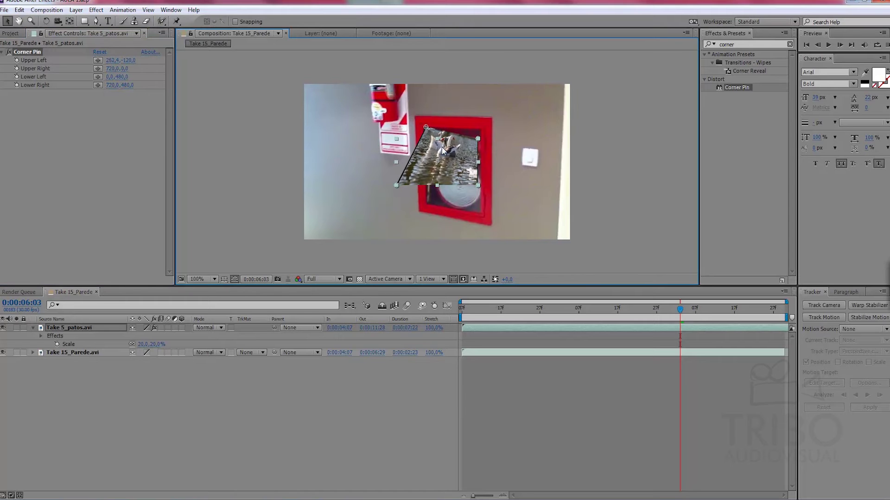
{"action": "left_click_drag", "start_coordinate": [480, 188], "coordinate": [480, 212]}
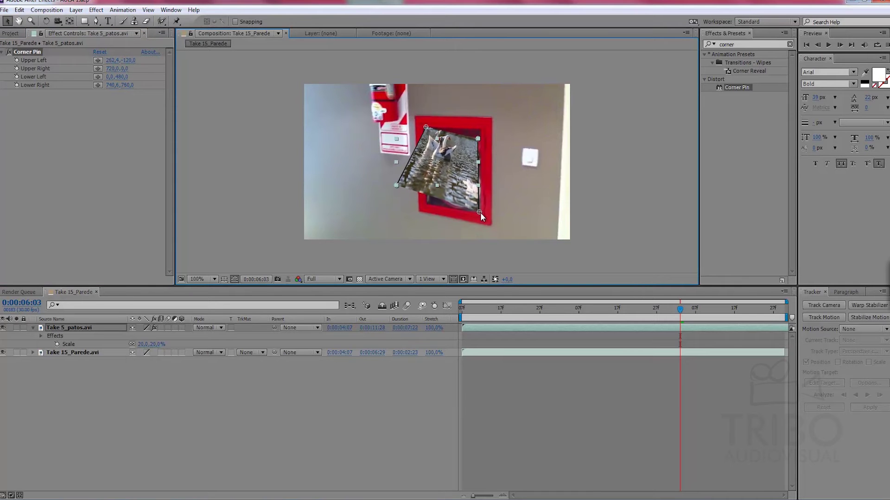
{"action": "left_click_drag", "start_coordinate": [477, 139], "coordinate": [480, 130]}
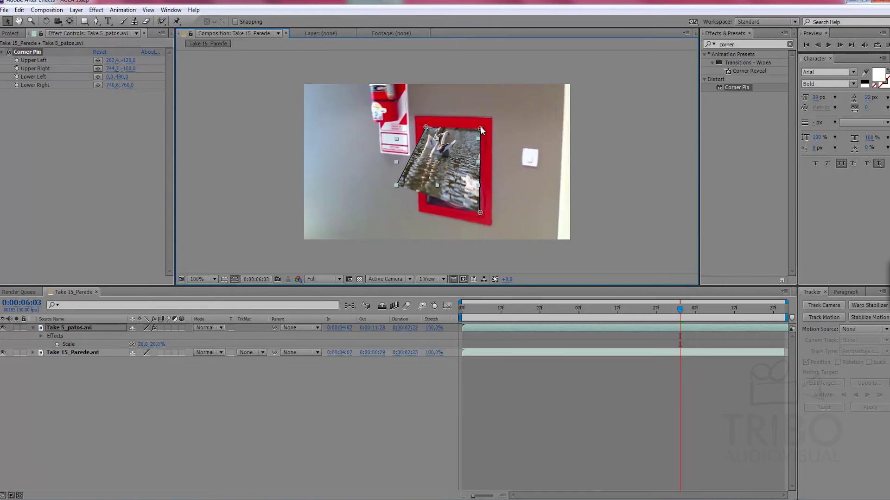
{"action": "left_click_drag", "start_coordinate": [395, 185], "coordinate": [426, 202]}
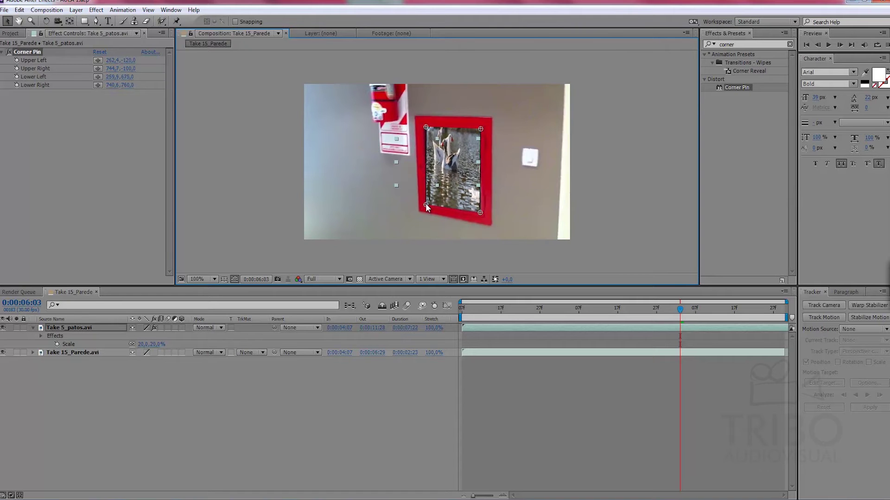
{"action": "left_click_drag", "start_coordinate": [425, 127], "coordinate": [421, 125]}
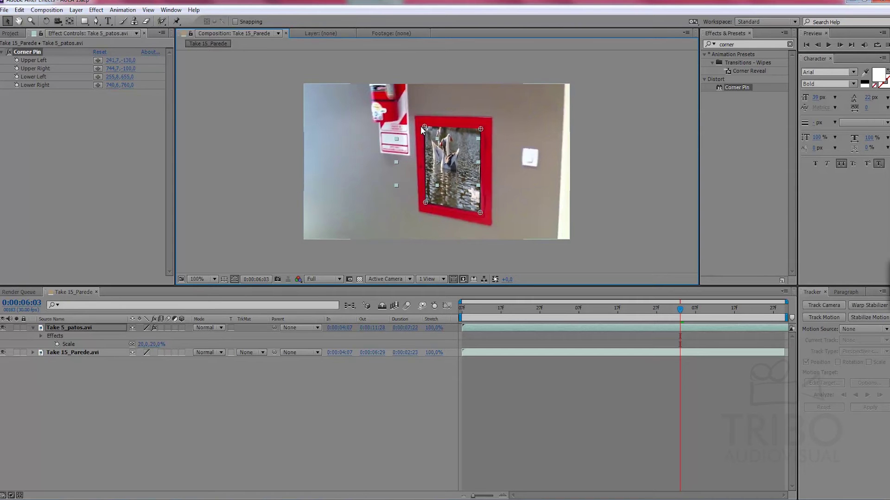
Reveal the duck layer's Corner Pin corner properties in the timeline
{"action": "left_click", "coordinate": [55, 327]}
{"action": "key", "text": "e"}
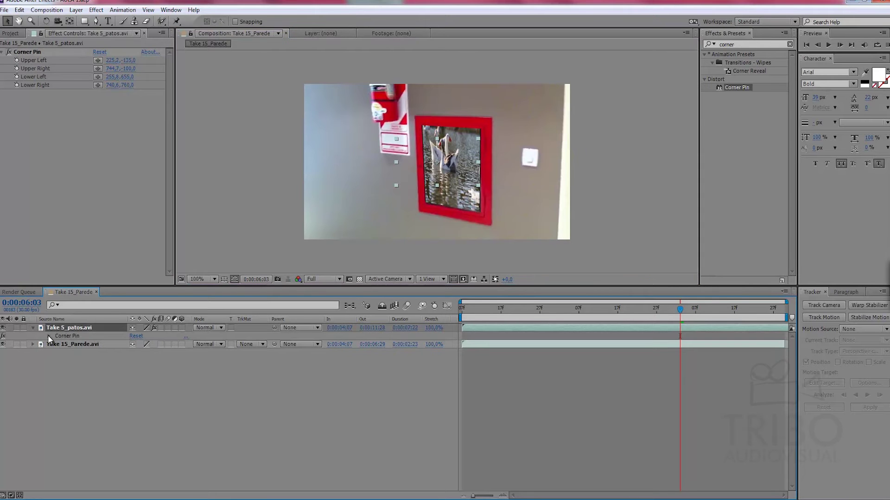
{"action": "left_click", "coordinate": [49, 336]}
Turn on keyframing for the Upper Right, Lower Left and Lower Right corners
{"action": "left_click", "coordinate": [65, 352]}
{"action": "left_click", "coordinate": [65, 361]}
{"action": "left_click", "coordinate": [65, 369]}
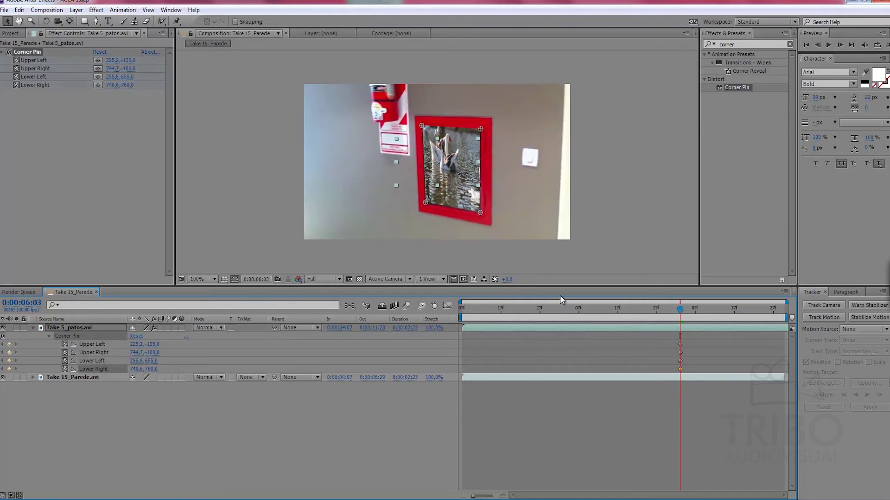
At 0:00:05:14, realign all four Corner Pin corners with the cabinet frame
{"action": "left_click_drag", "start_coordinate": [674, 316], "coordinate": [605, 316]}
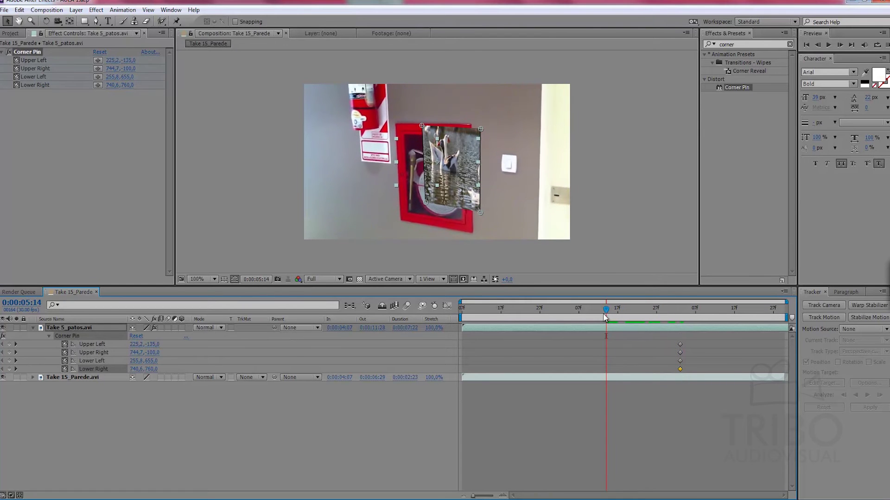
{"action": "left_click_drag", "start_coordinate": [425, 203], "coordinate": [405, 214]}
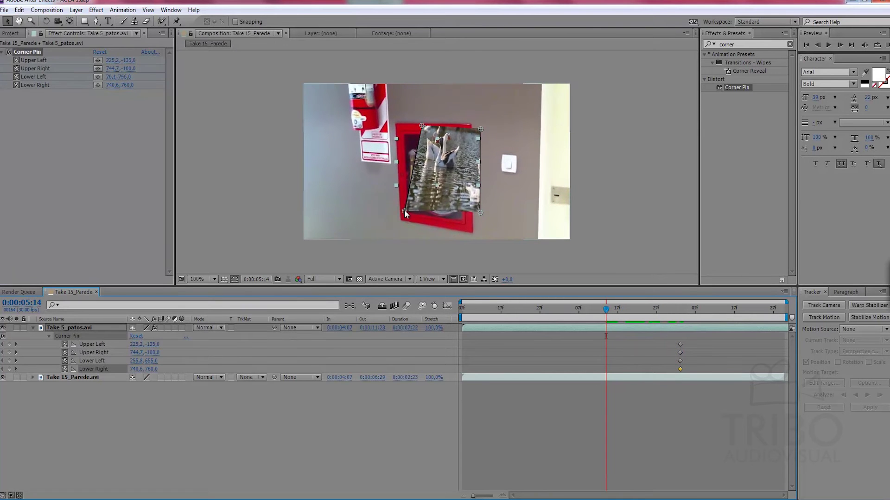
{"action": "left_click_drag", "start_coordinate": [421, 125], "coordinate": [401, 132]}
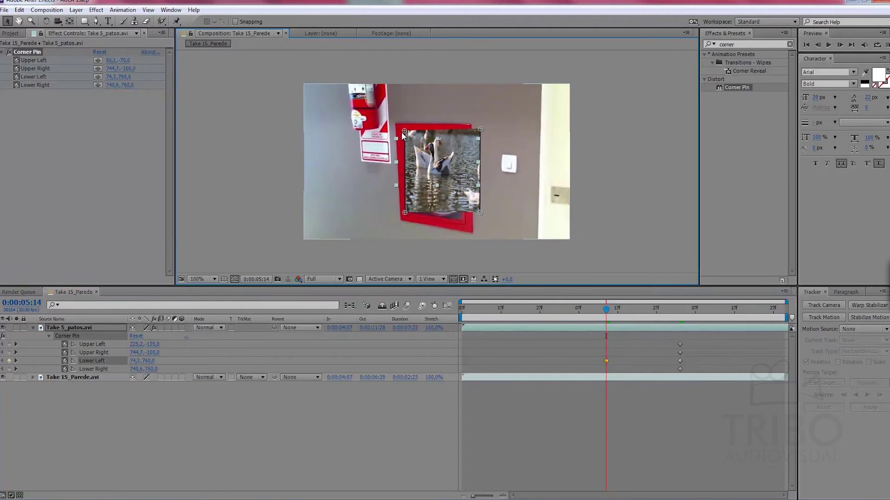
{"action": "mouse_move", "coordinate": [481, 128]}
{"action": "left_mouse_down"}
{"action": "mouse_move", "coordinate": [459, 138]}
{"action": "mouse_move", "coordinate": [469, 144]}
{"action": "mouse_move", "coordinate": [460, 136]}
{"action": "left_mouse_up"}
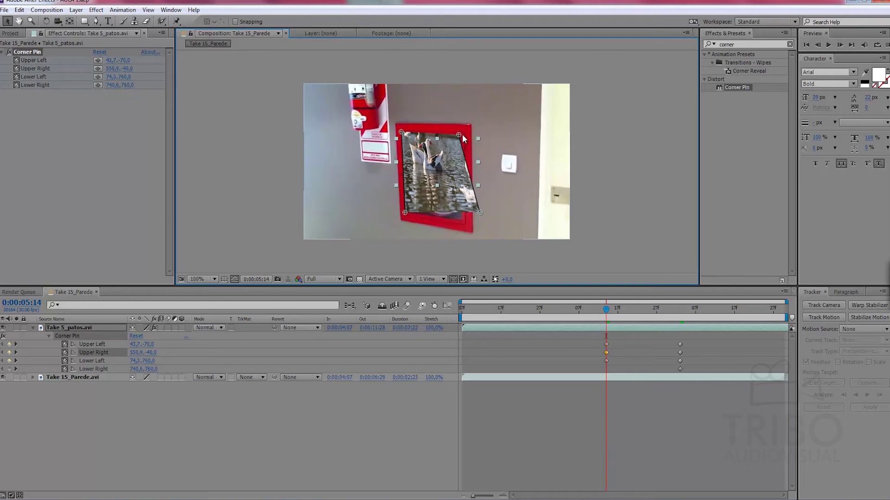
{"action": "left_click_drag", "start_coordinate": [480, 214], "coordinate": [463, 220]}
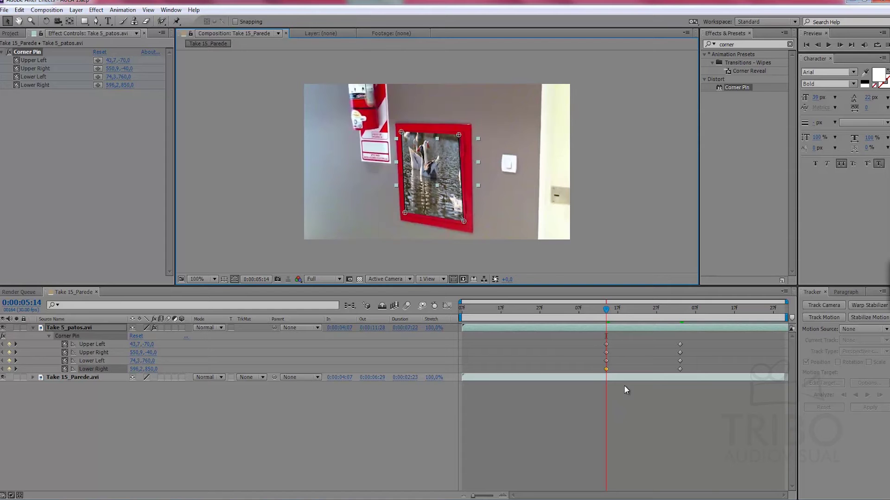
Scrub through the clip to check the duck footage follows the cabinet
{"action": "mouse_move", "coordinate": [607, 309]}
{"action": "left_mouse_down"}
{"action": "mouse_move", "coordinate": [642, 308]}
{"action": "mouse_move", "coordinate": [638, 302]}
{"action": "left_mouse_up"}
{"action": "key", "text": "Page_Up"}
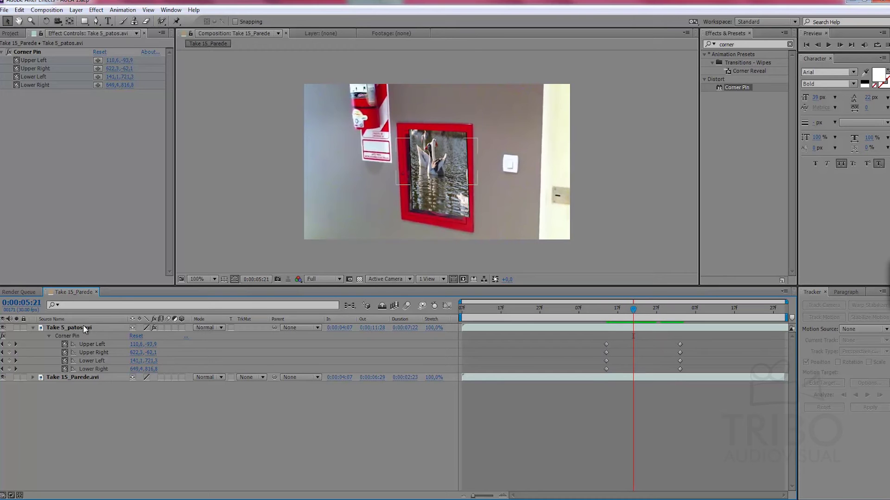
{"action": "left_click", "coordinate": [84, 328]}
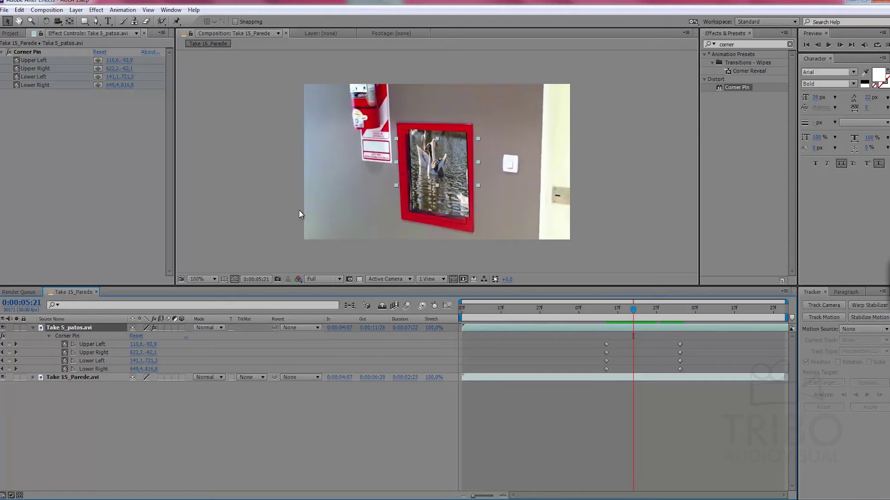
{"action": "mouse_move", "coordinate": [635, 307]}
{"action": "left_mouse_down"}
{"action": "mouse_move", "coordinate": [471, 315]}
{"action": "mouse_move", "coordinate": [583, 304]}
{"action": "left_mouse_up"}
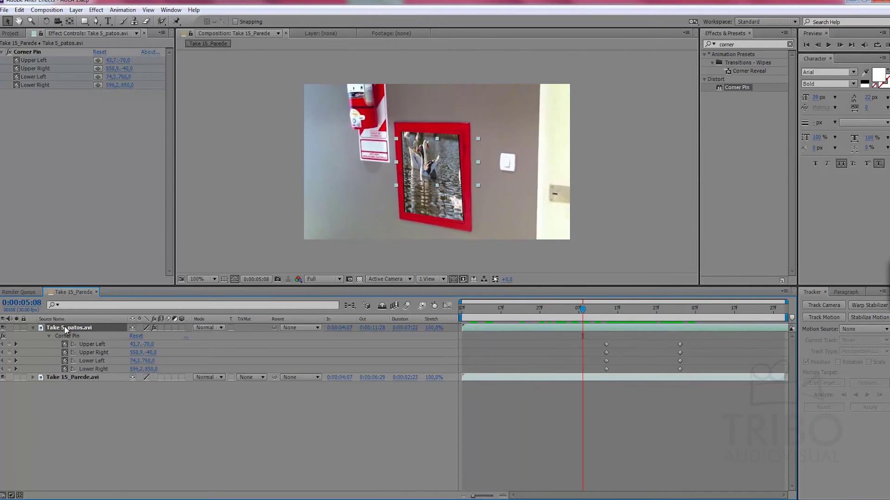
{"action": "key", "text": "Delete"}
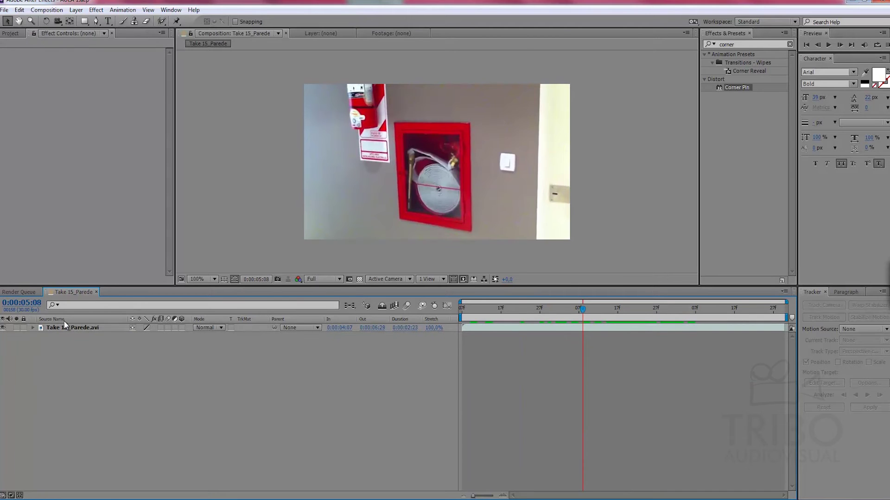
{"action": "left_click_drag", "start_coordinate": [544, 308], "coordinate": [402, 308]}
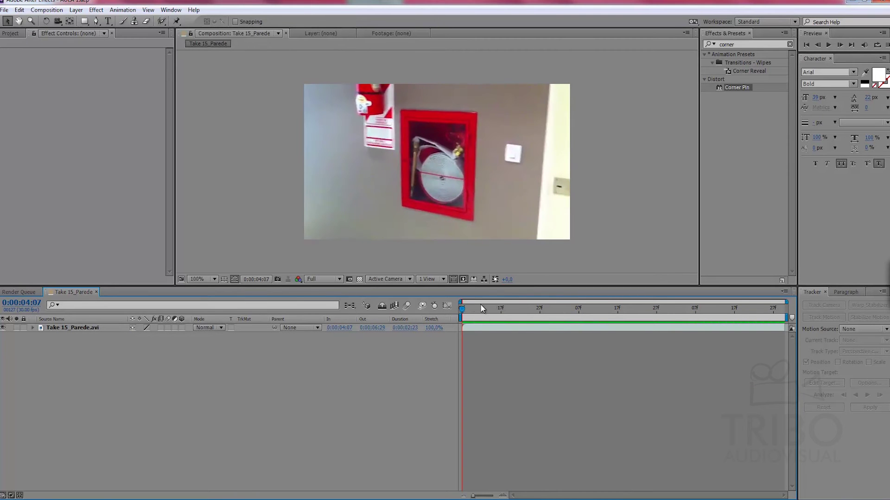
{"action": "key", "text": "space"}
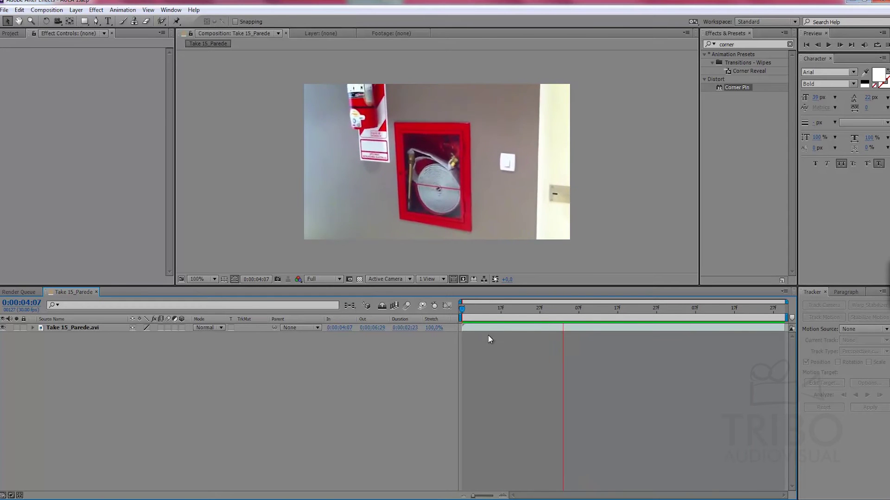
{"action": "key", "text": "space"}
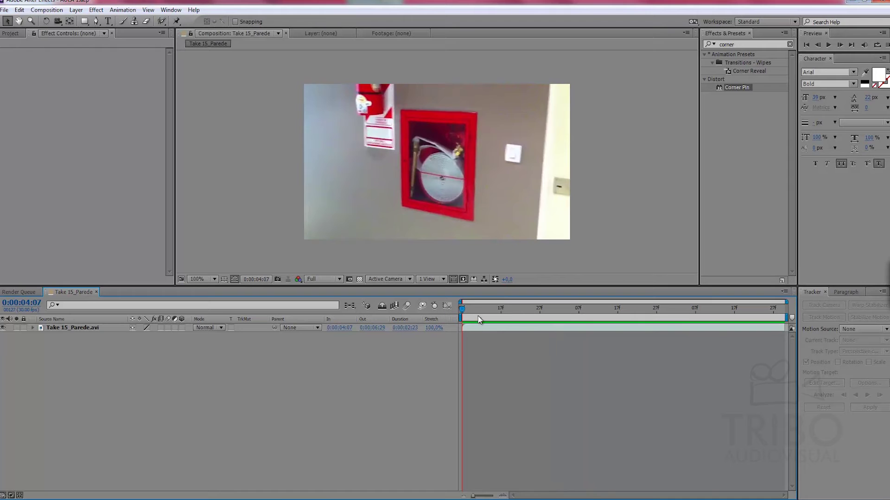
{"action": "key", "text": "space"}
{"action": "key", "text": "space"}
{"action": "key", "text": "space"}
{"action": "key", "text": "space"}
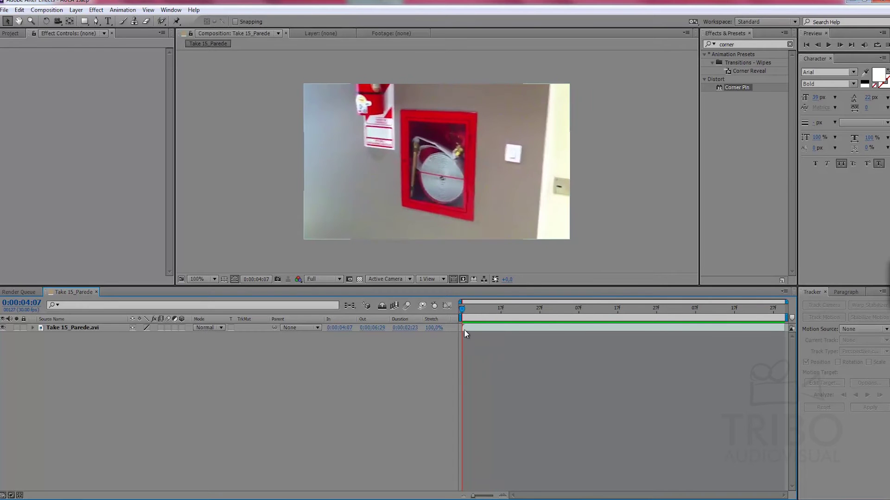
Start motion tracking on the wall footage layer using the Perspective corner pin track type
{"action": "right_click", "coordinate": [468, 328]}
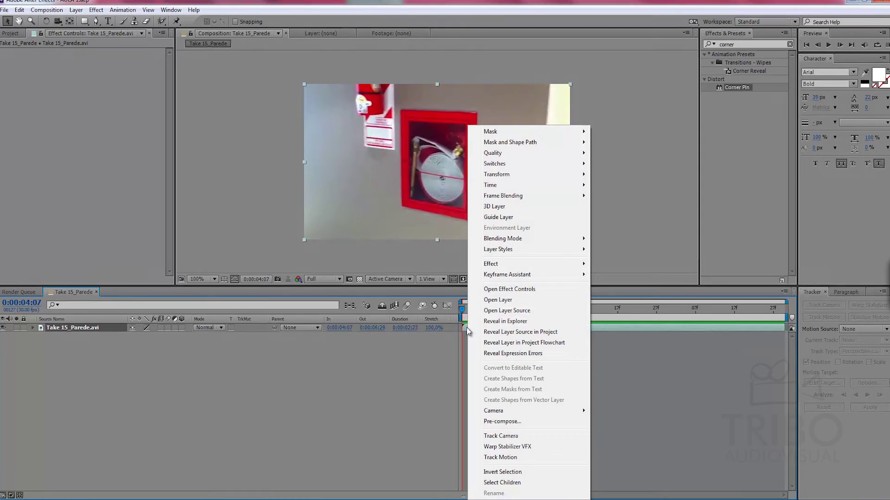
{"action": "left_click", "coordinate": [500, 458]}
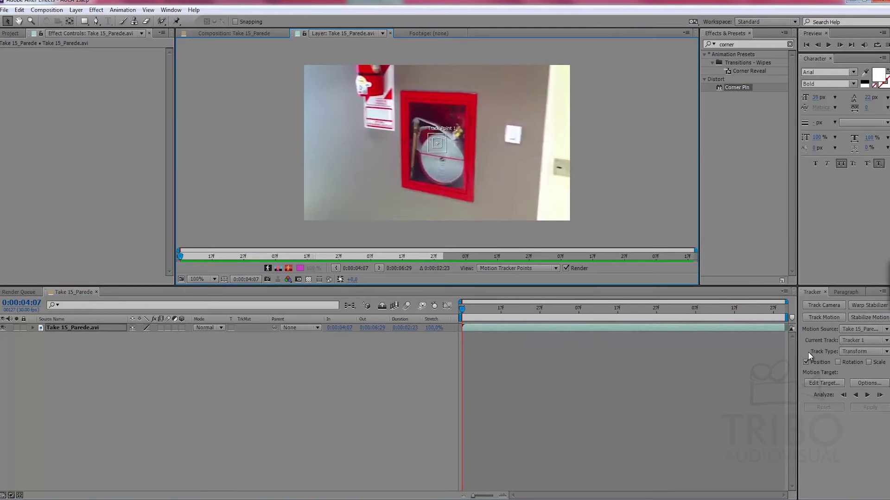
{"action": "left_click", "coordinate": [862, 352]}
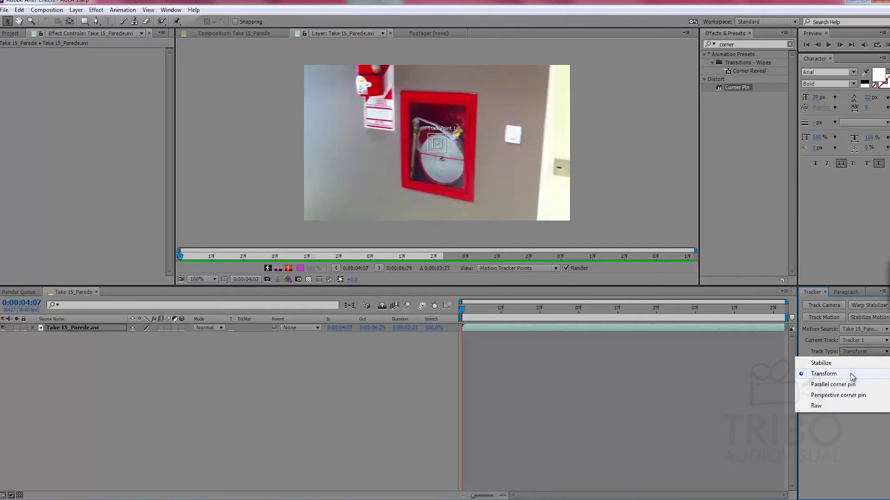
{"action": "left_click", "coordinate": [860, 396]}
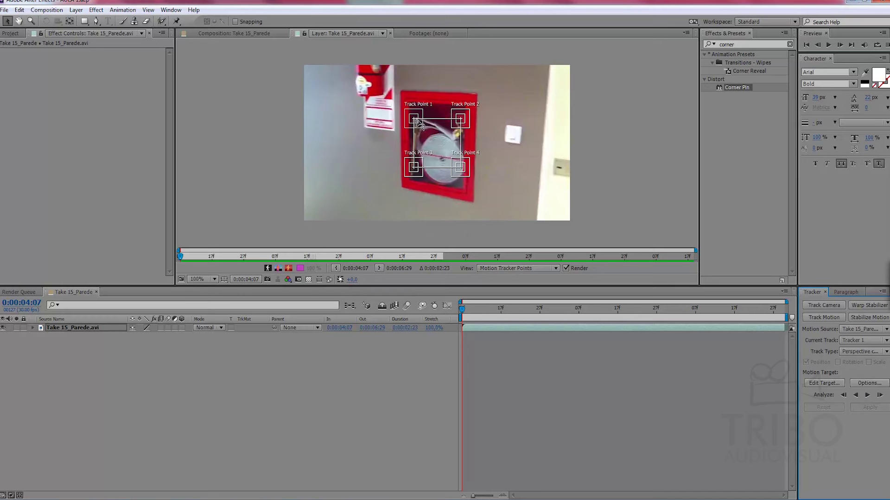
Place Track Points 1–4 on the cabinet's top-left, top-right, bottom-left and bottom-right corners
{"action": "left_click_drag", "start_coordinate": [419, 126], "coordinate": [406, 99]}
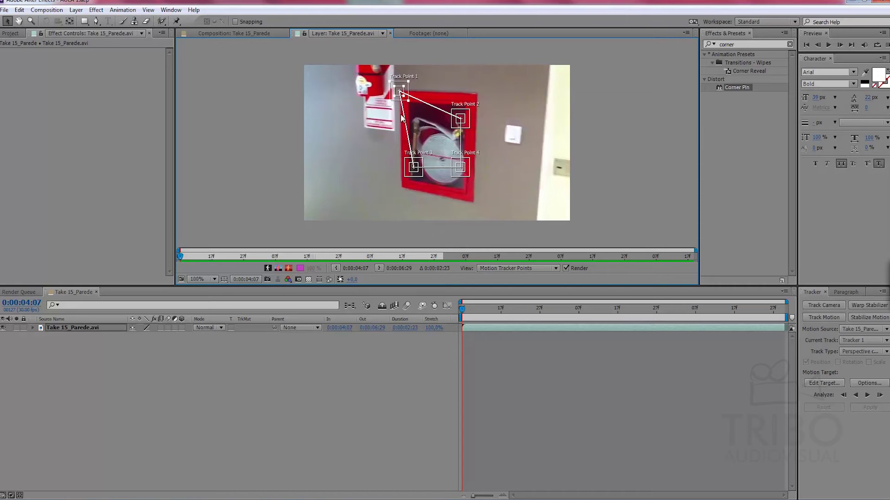
{"action": "left_click_drag", "start_coordinate": [415, 177], "coordinate": [408, 197]}
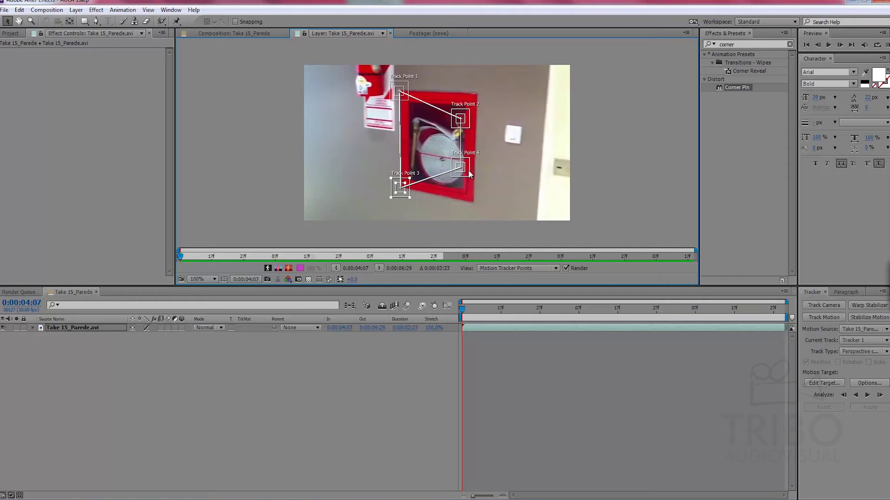
{"action": "left_click_drag", "start_coordinate": [467, 177], "coordinate": [482, 212]}
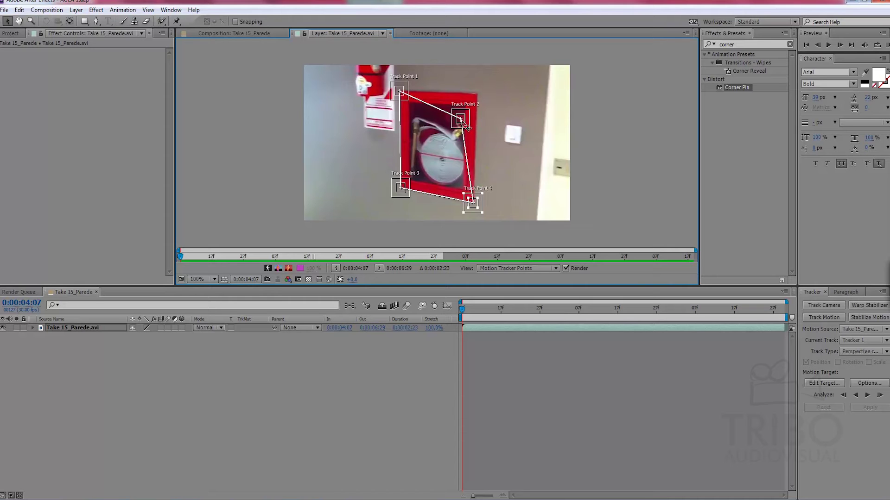
{"action": "left_click_drag", "start_coordinate": [465, 122], "coordinate": [477, 95]}
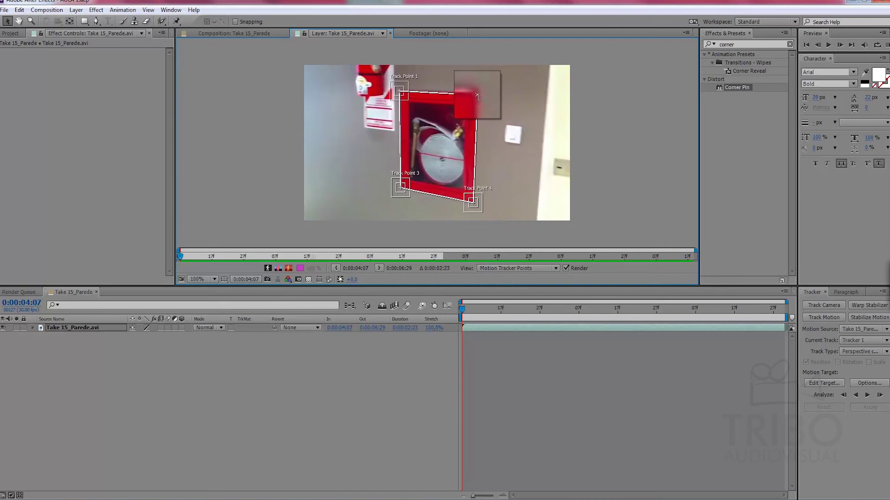
{"action": "left_click_drag", "start_coordinate": [478, 94], "coordinate": [481, 97]}
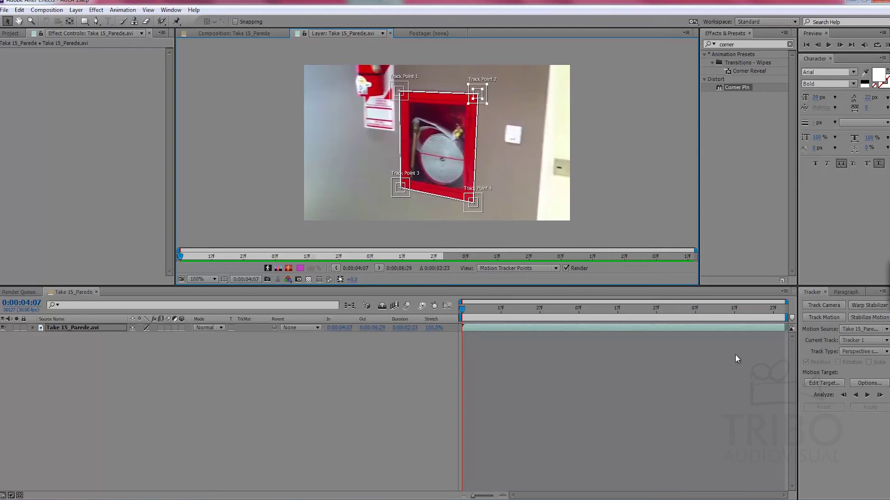
Analyze the four track points forward, then scrub from the start to verify the track
{"action": "left_click", "coordinate": [867, 395]}
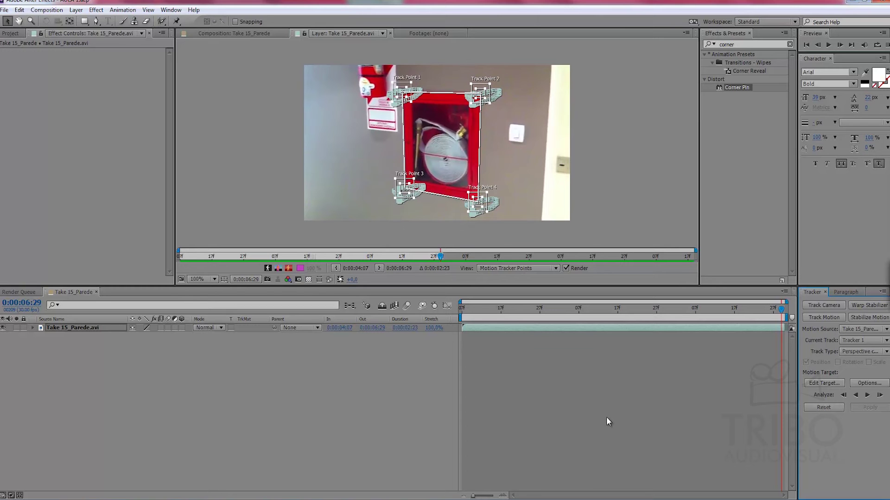
{"action": "left_click_drag", "start_coordinate": [775, 305], "coordinate": [438, 330]}
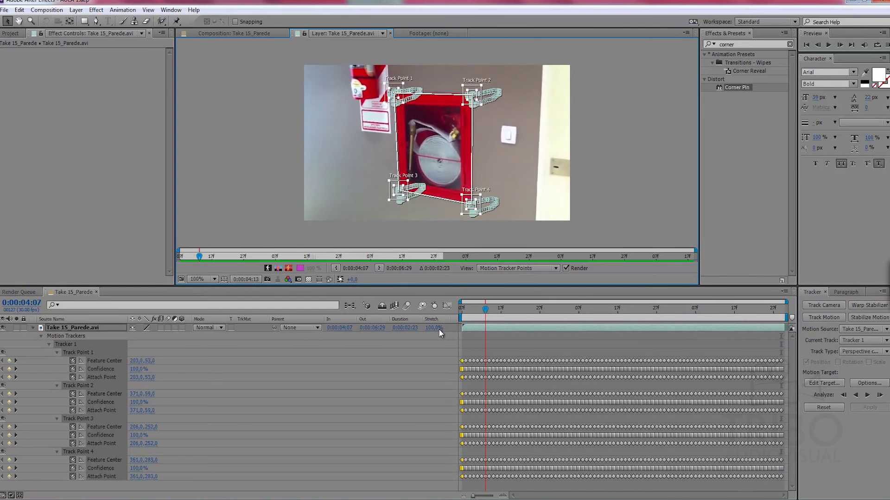
{"action": "mouse_move", "coordinate": [472, 315]}
{"action": "left_mouse_down"}
{"action": "mouse_move", "coordinate": [666, 303]}
{"action": "mouse_move", "coordinate": [462, 308]}
{"action": "left_mouse_up"}
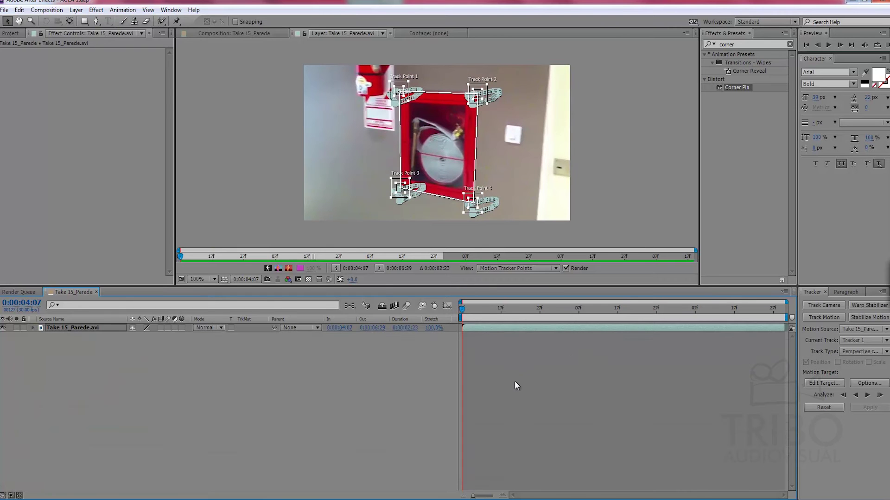
Add a green solid, Deep Green Solid 1, above the wall footage and reselect the footage layer
{"action": "left_click", "coordinate": [513, 380]}
{"action": "right_click", "coordinate": [508, 363]}
{"action": "mouse_move", "coordinate": [571, 366]}
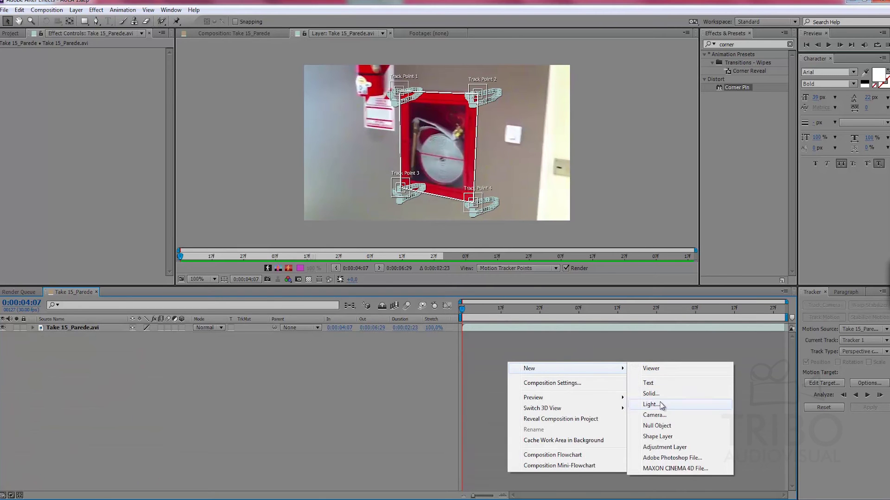
{"action": "left_click", "coordinate": [653, 393]}
{"action": "left_click", "coordinate": [268, 312]}
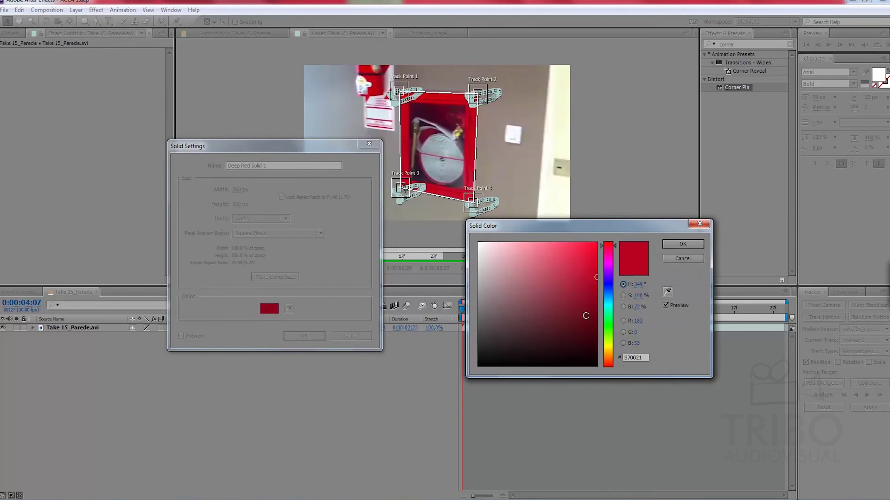
{"action": "left_click", "coordinate": [611, 329]}
{"action": "left_click", "coordinate": [682, 244]}
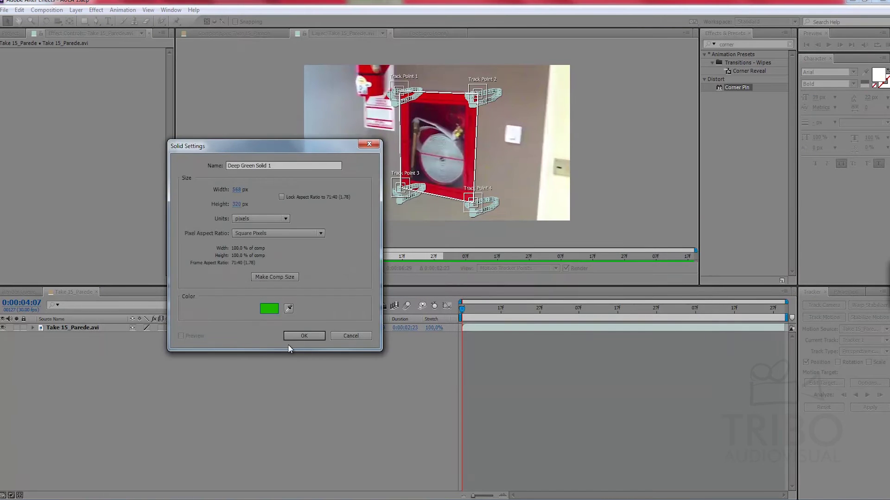
{"action": "left_click", "coordinate": [302, 334]}
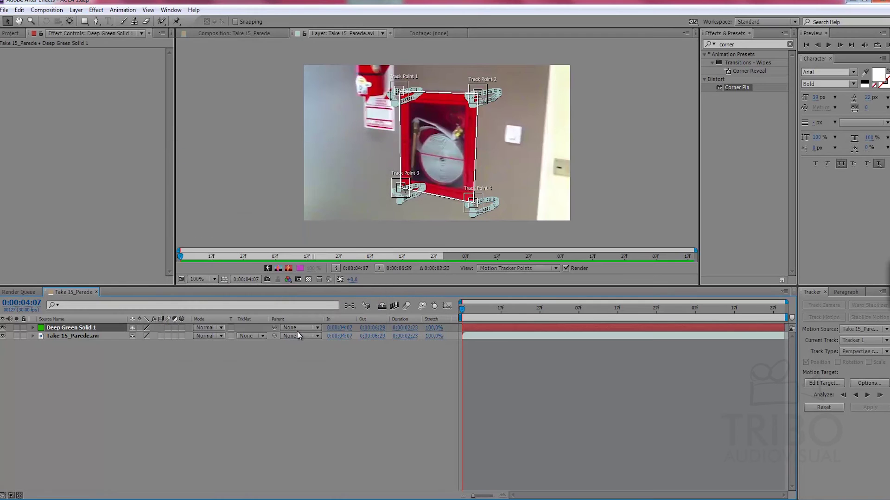
{"action": "left_click", "coordinate": [69, 334]}
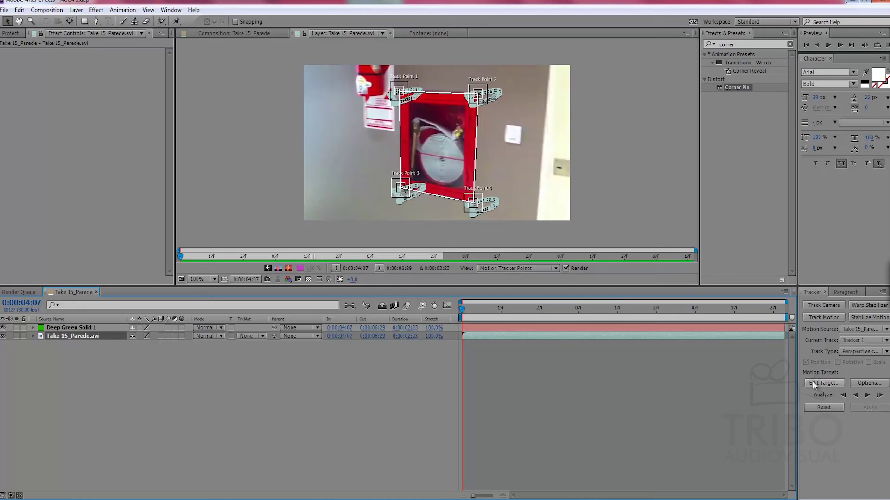
Set Deep Green Solid 1 as the tracker's target and apply the corner-pin track data
{"action": "left_click", "coordinate": [830, 382]}
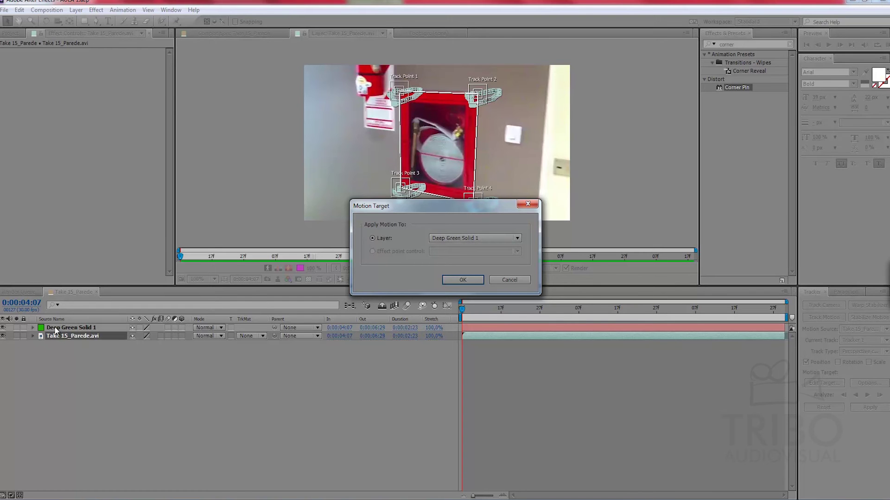
{"action": "left_click", "coordinate": [462, 280]}
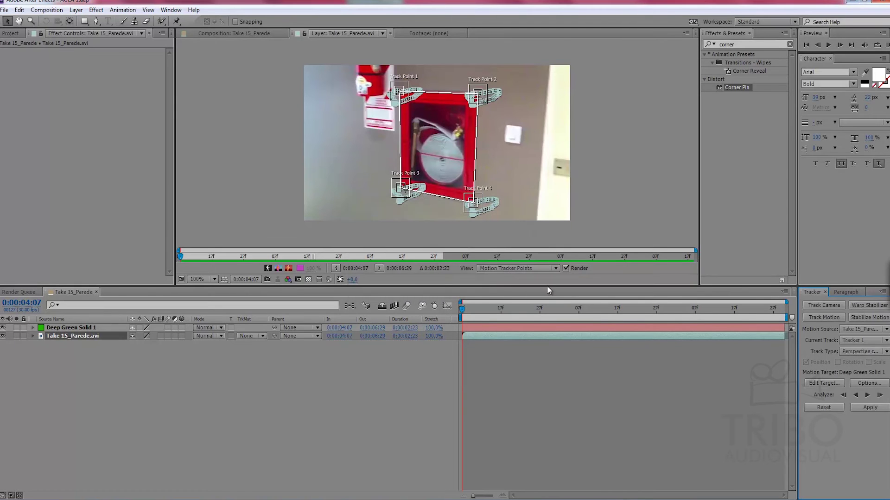
{"action": "left_click", "coordinate": [874, 411]}
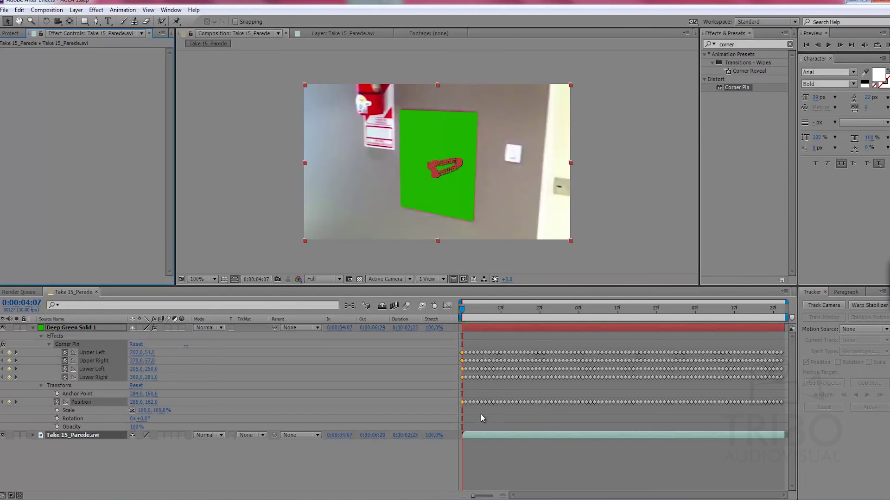
Preview the pinned green solid through 0:00:06:27, then show Deep Green Solid 1's keyframed properties
{"action": "key", "text": "space"}
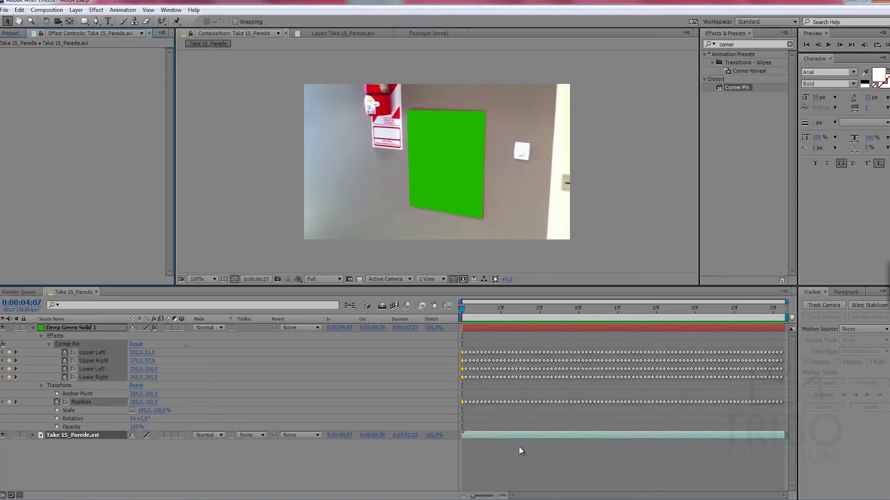
{"action": "key", "text": "space"}
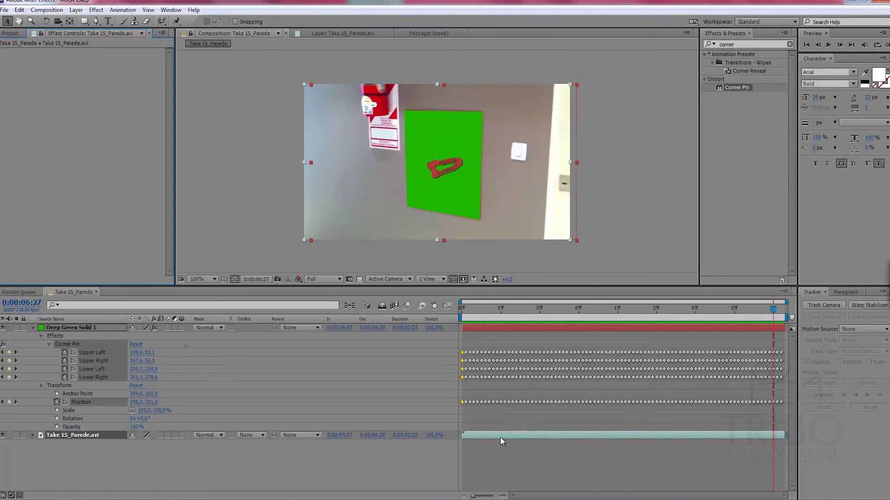
{"action": "left_click", "coordinate": [501, 455]}
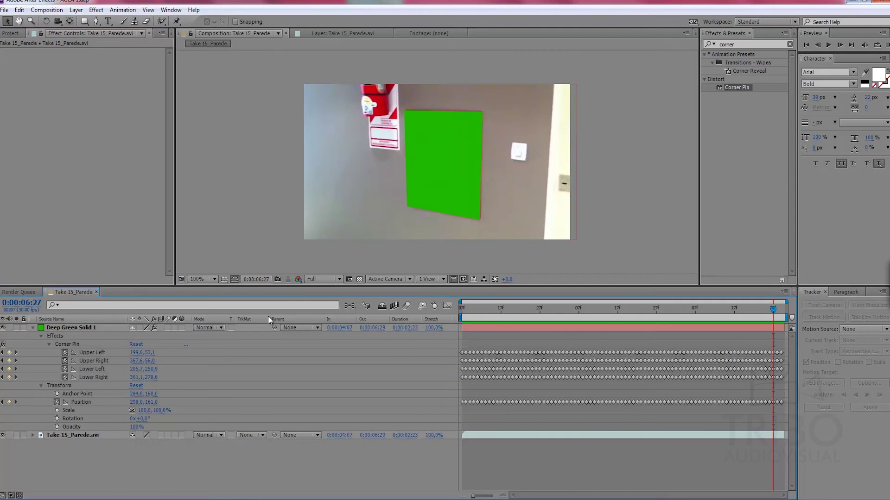
{"action": "left_click", "coordinate": [87, 328]}
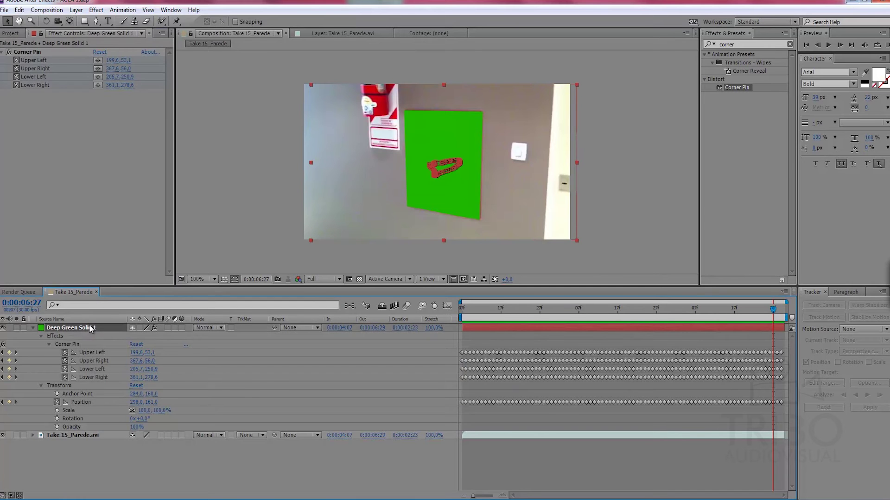
{"action": "key", "text": "u"}
{"action": "key", "text": "u"}
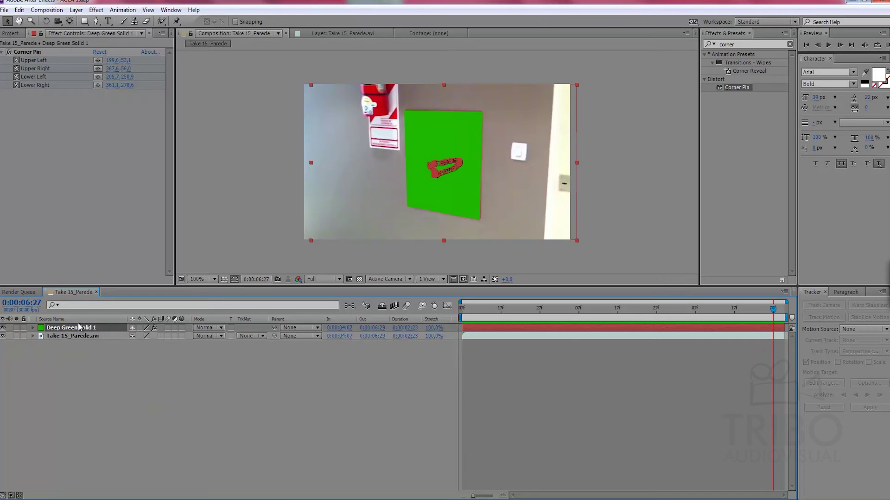
Pre-compose the Deep Green Solid 1 layer into Deep Green Solid 1 Comp 1 with default settings
{"action": "key", "text": "ctrl+shift+c"}
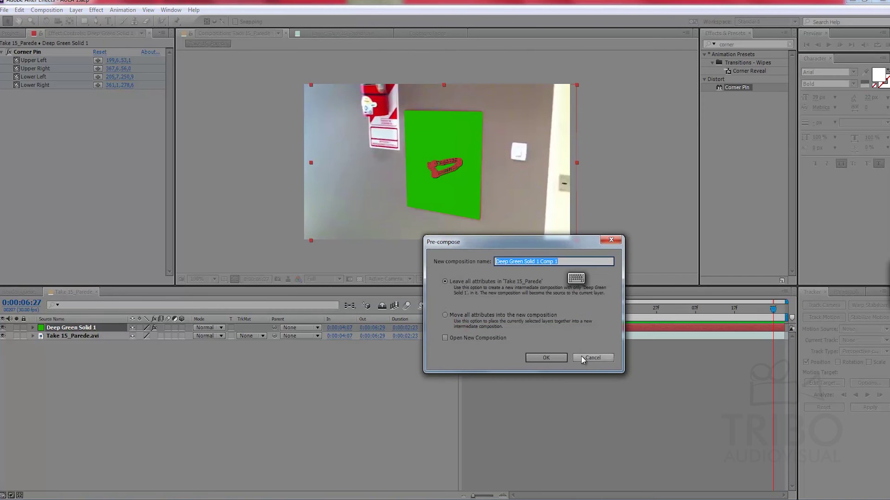
{"action": "left_click", "coordinate": [600, 357]}
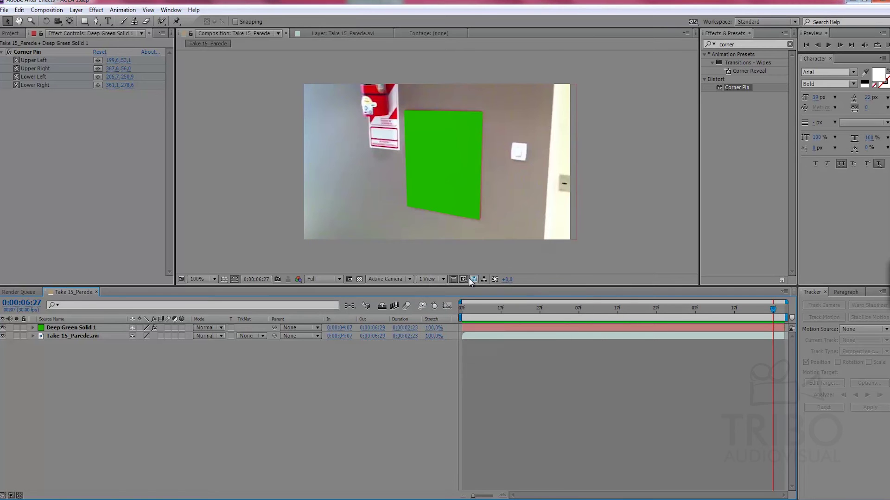
{"action": "left_click", "coordinate": [87, 328]}
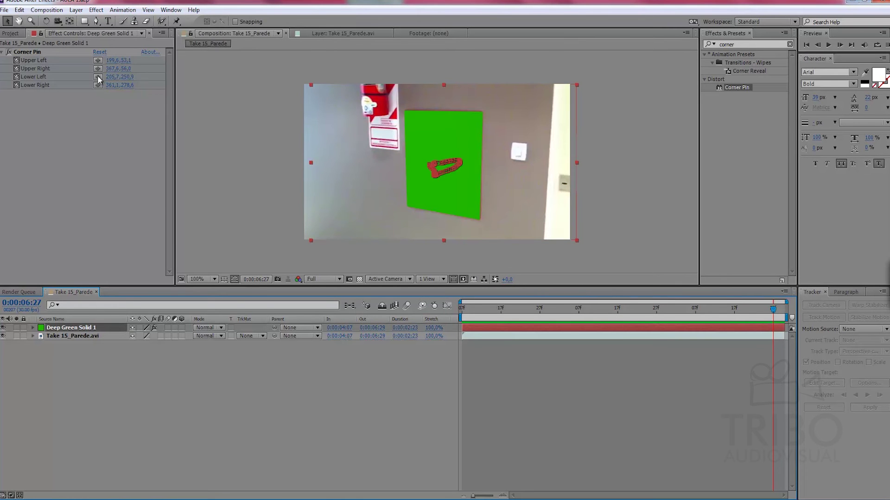
{"action": "left_click", "coordinate": [51, 10]}
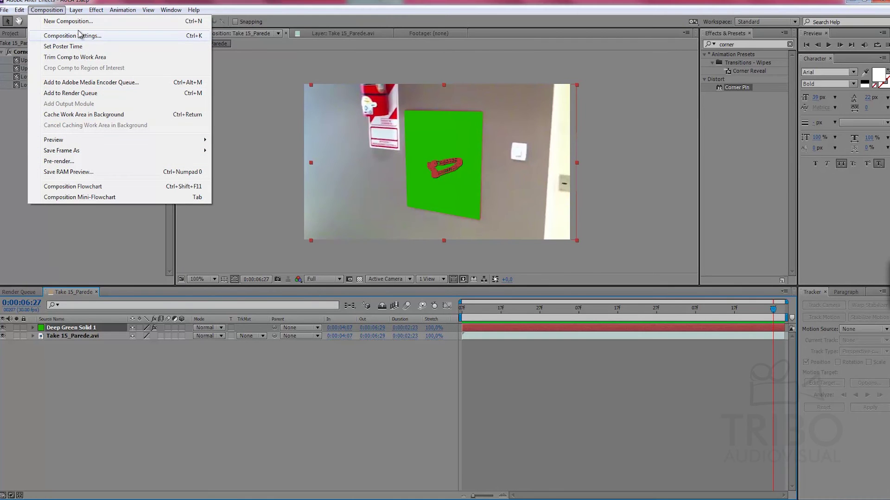
{"action": "mouse_move", "coordinate": [78, 10]}
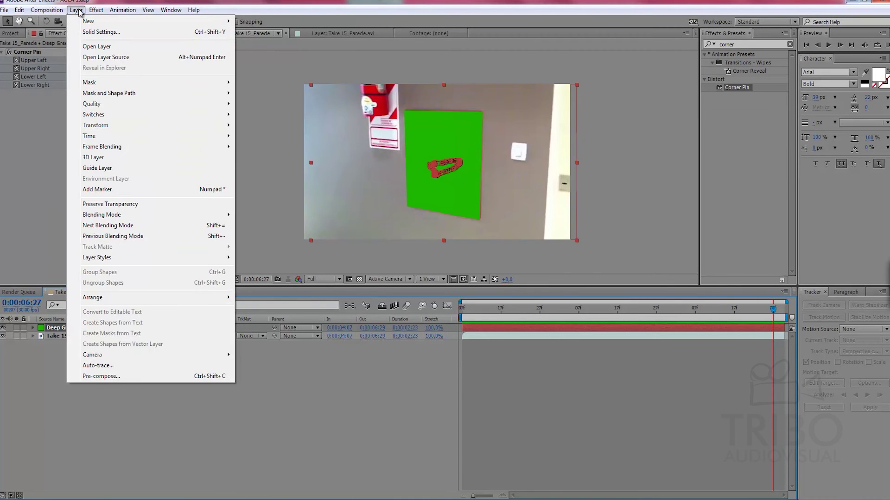
{"action": "left_click", "coordinate": [115, 377]}
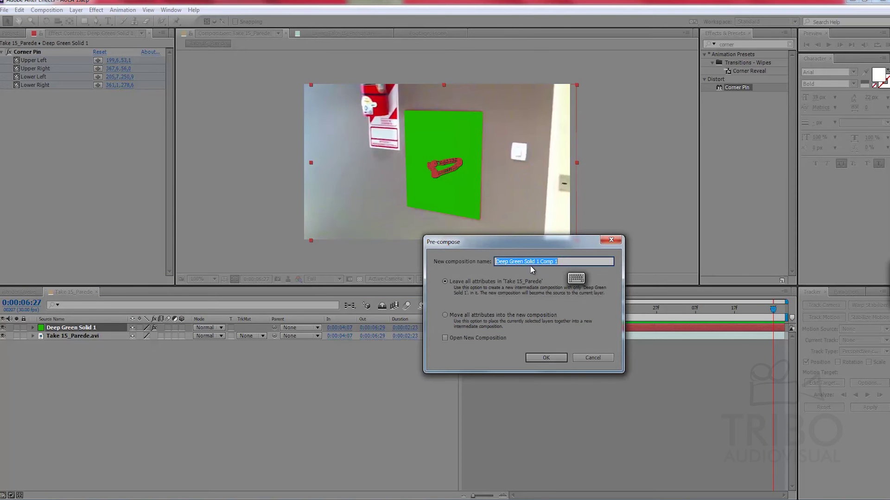
{"action": "left_click", "coordinate": [539, 360]}
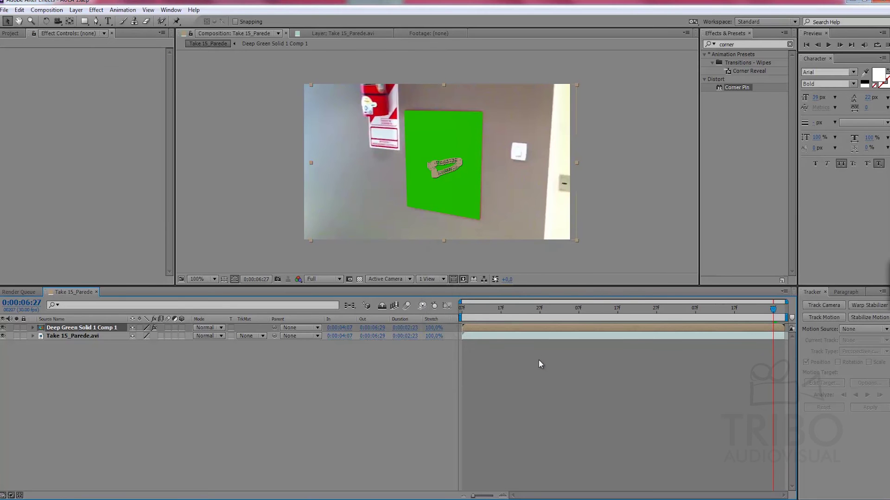
Inside Deep Green Solid 1 Comp 1, add an AFTER AULA text layer on the green solid
{"action": "double_click", "coordinate": [41, 329]}
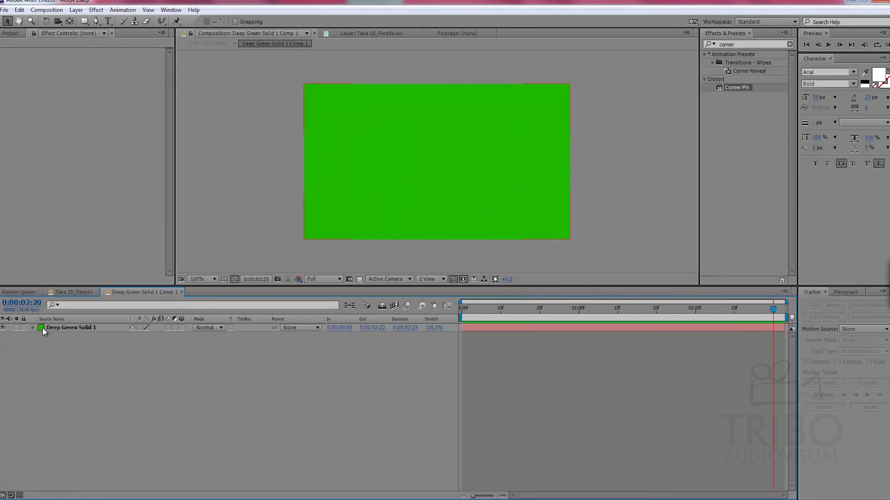
{"action": "left_click", "coordinate": [120, 10]}
{"action": "left_click", "coordinate": [96, 69]}
{"action": "left_click", "coordinate": [107, 21]}
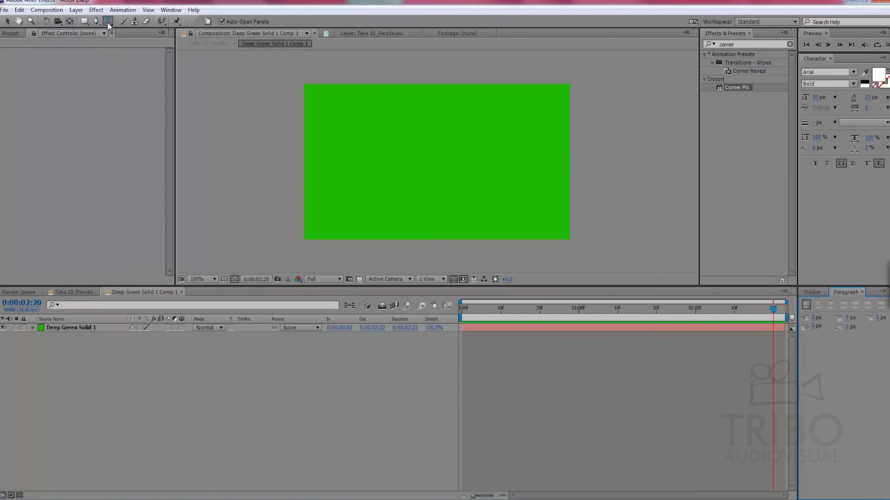
{"action": "left_click", "coordinate": [355, 138]}
{"action": "type", "text": "ETER"}
{"action": "key", "text": "BackSpace"}
{"action": "key", "text": "BackSpace"}
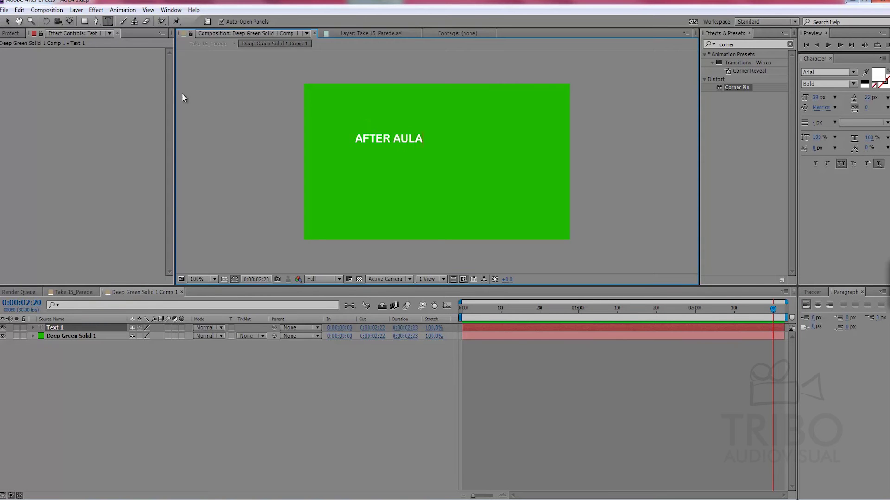
Scale up the AFTER AULA text and check it on the Take 15_Parede wall comp
{"action": "left_click", "coordinate": [9, 22]}
{"action": "left_click", "coordinate": [54, 290]}
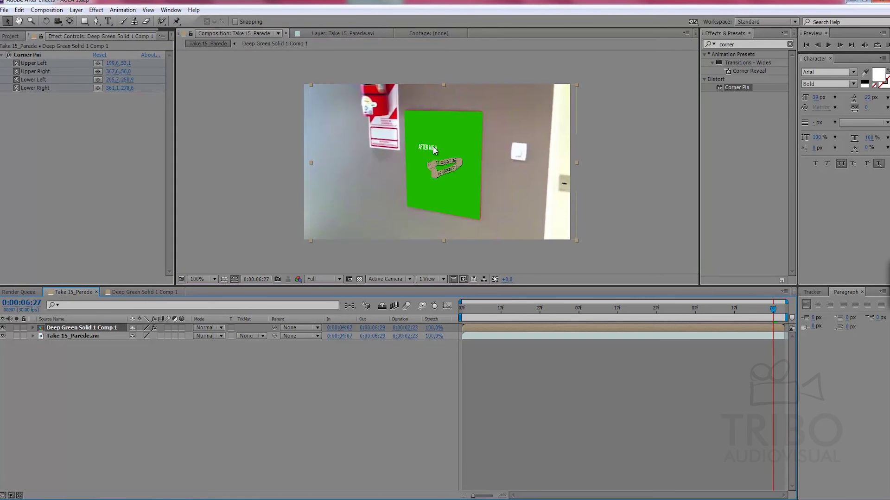
{"action": "left_click", "coordinate": [118, 292]}
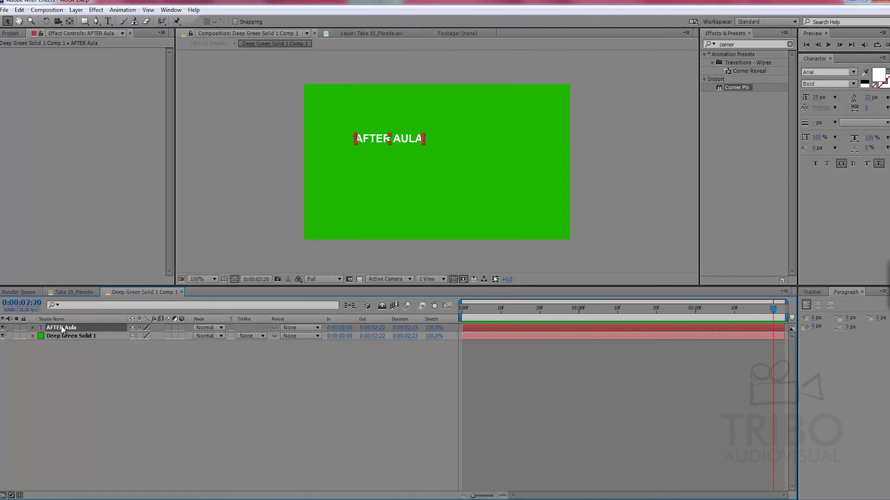
{"action": "key", "text": "s"}
{"action": "left_click_drag", "start_coordinate": [144, 336], "coordinate": [213, 334]}
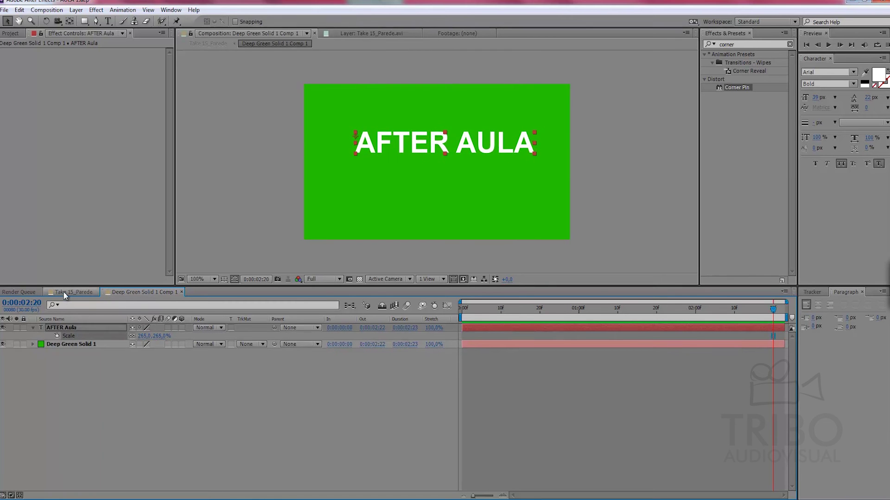
{"action": "left_click", "coordinate": [69, 293]}
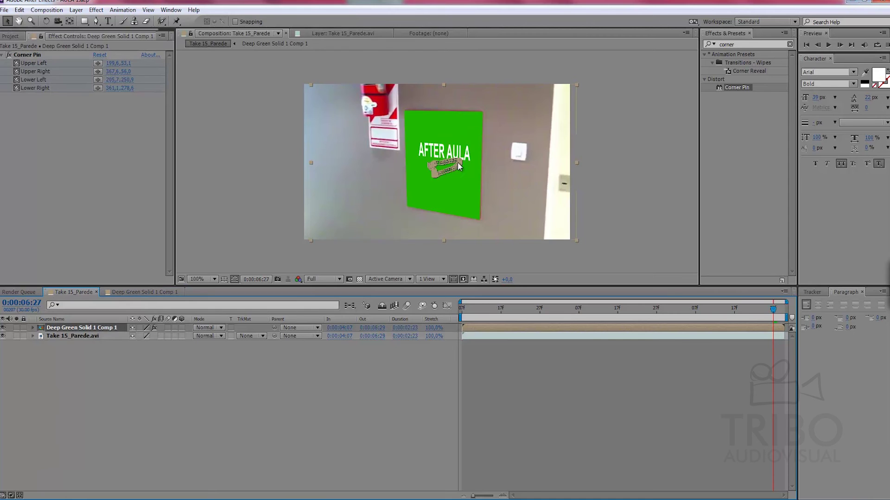
{"action": "left_click", "coordinate": [491, 359]}
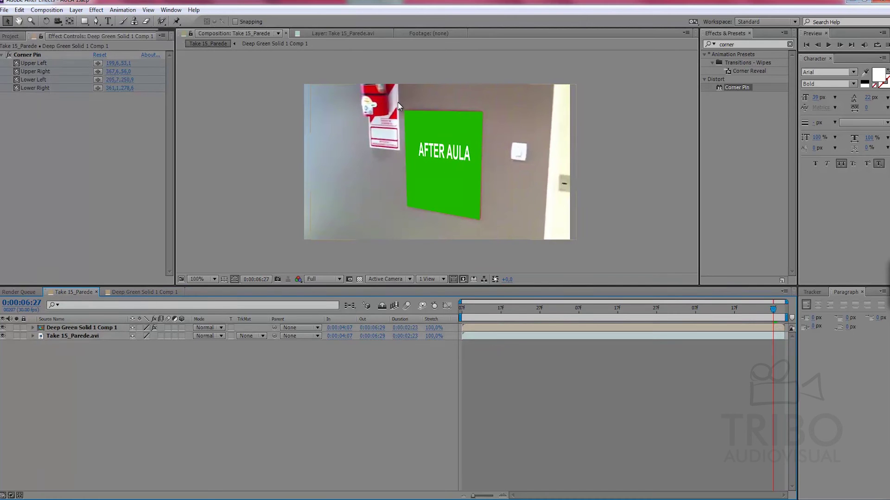
{"action": "left_click", "coordinate": [133, 292]}
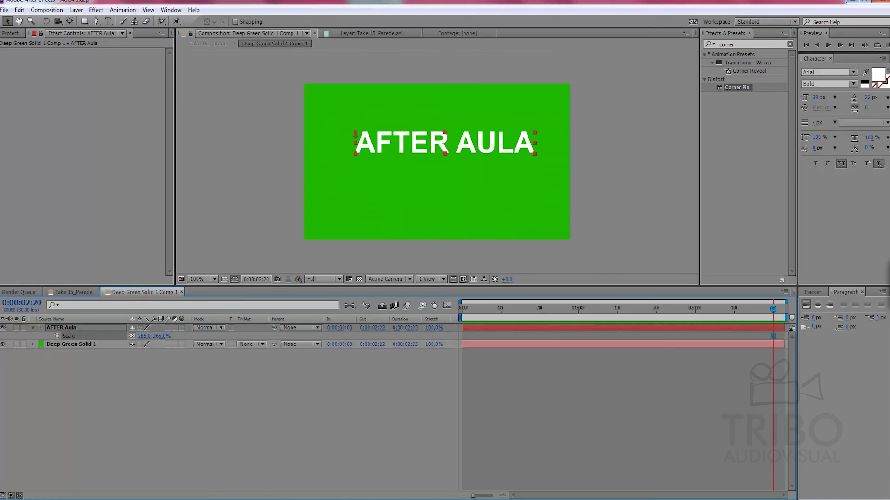
Stretch the AFTER AULA text wider and move it fully inside the green area
{"action": "key", "text": "Return"}
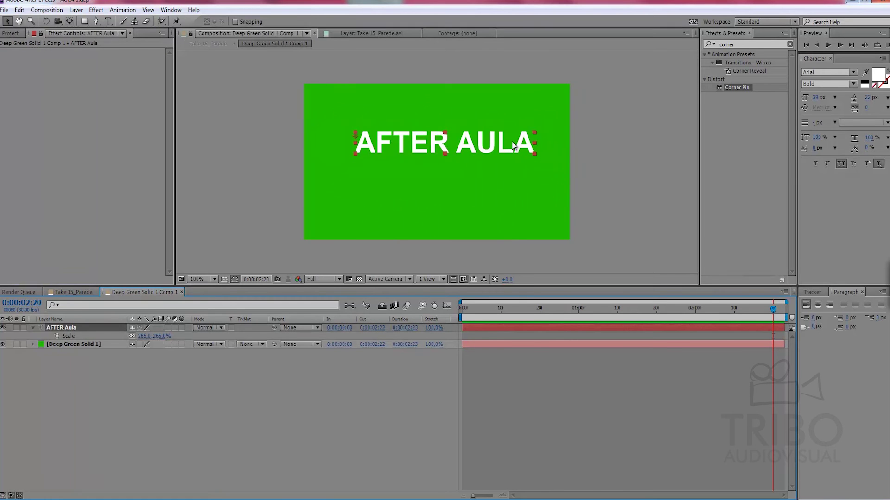
{"action": "left_click_drag", "start_coordinate": [535, 143], "coordinate": [597, 143]}
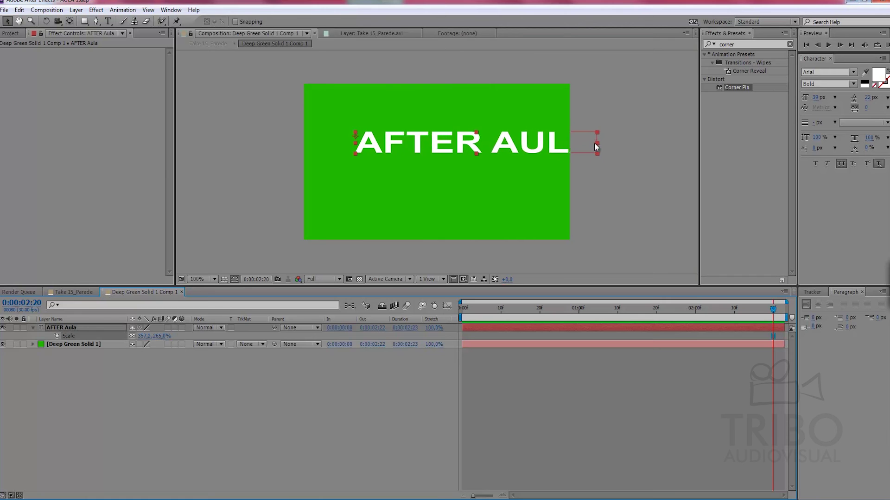
{"action": "left_click_drag", "start_coordinate": [525, 144], "coordinate": [487, 147]}
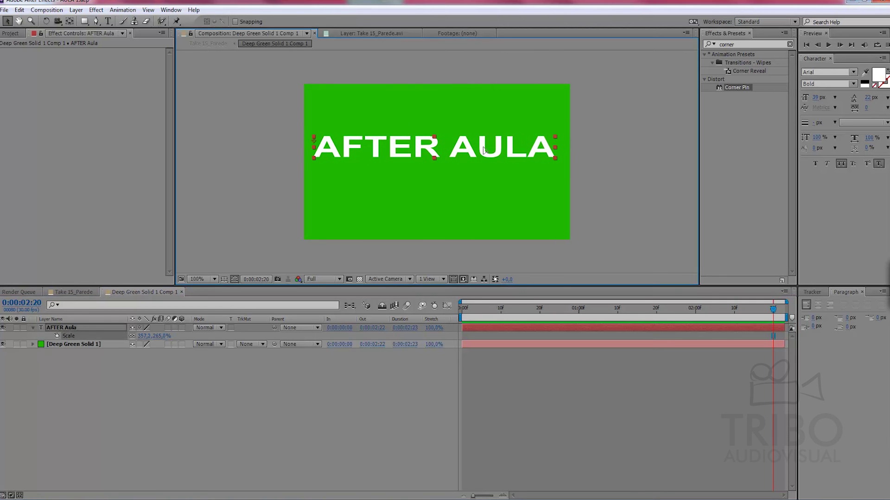
{"action": "left_click", "coordinate": [73, 291]}
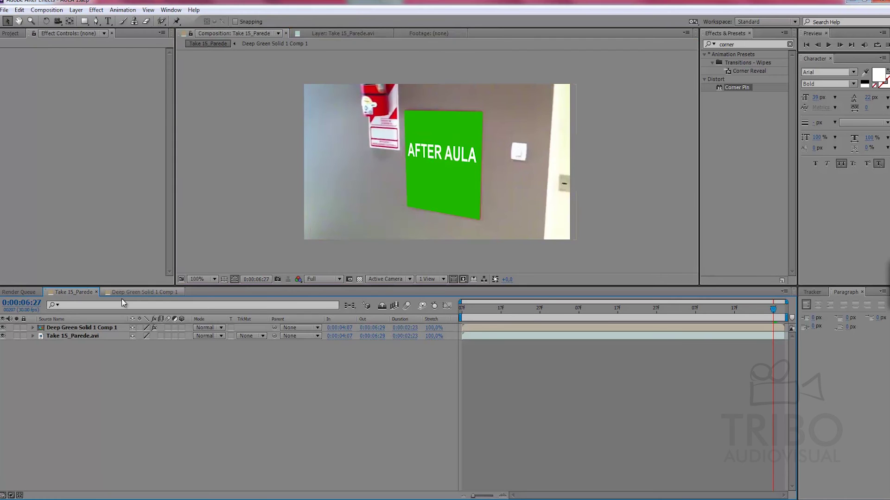
{"action": "left_click", "coordinate": [131, 291]}
Split the text into two centre-aligned lines, AFTER and AULA, centred on the green
{"action": "left_click", "coordinate": [106, 22]}
{"action": "left_click", "coordinate": [448, 147]}
{"action": "key", "text": "Return"}
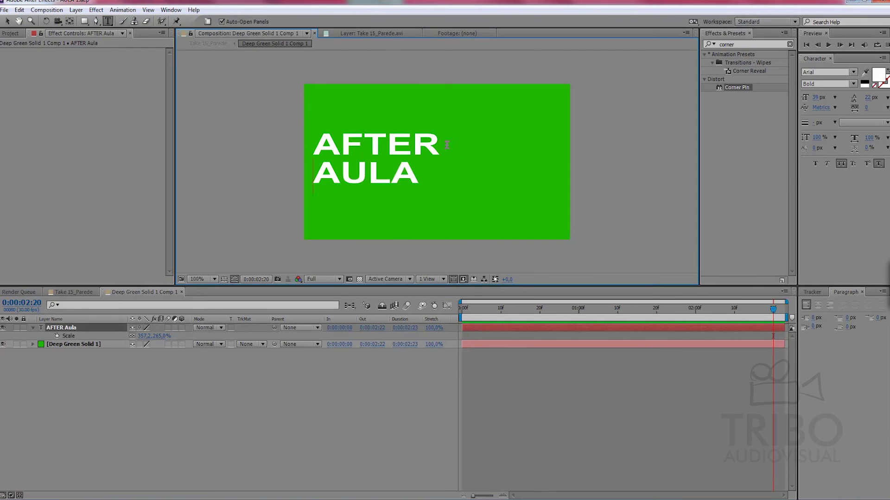
{"action": "left_click", "coordinate": [8, 21]}
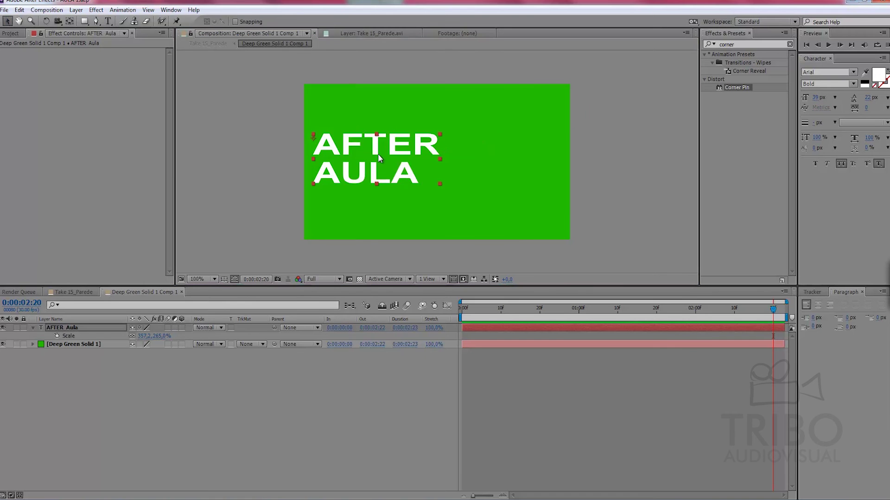
{"action": "left_click_drag", "start_coordinate": [340, 132], "coordinate": [416, 139]}
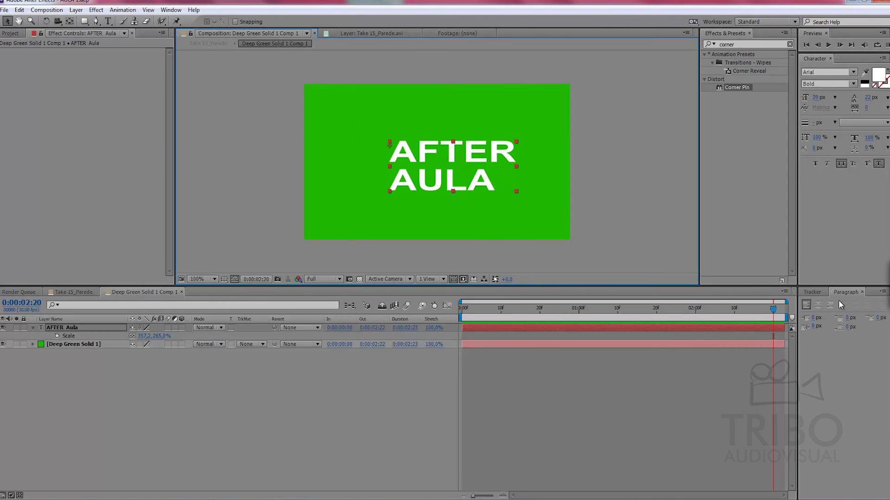
{"action": "left_click", "coordinate": [818, 305]}
{"action": "mouse_move", "coordinate": [399, 184]}
{"action": "left_mouse_down"}
{"action": "mouse_move", "coordinate": [448, 171]}
{"action": "mouse_move", "coordinate": [446, 162]}
{"action": "left_mouse_up"}
{"action": "left_click", "coordinate": [79, 295]}
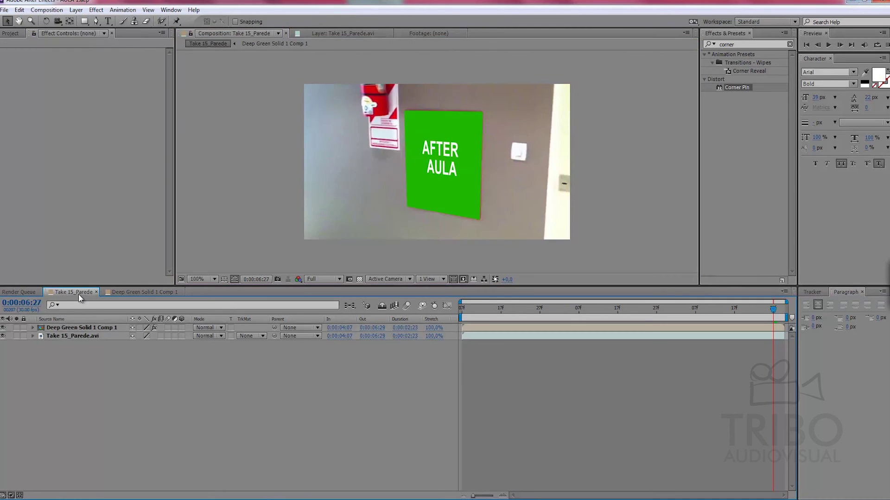
{"action": "left_click", "coordinate": [130, 292]}
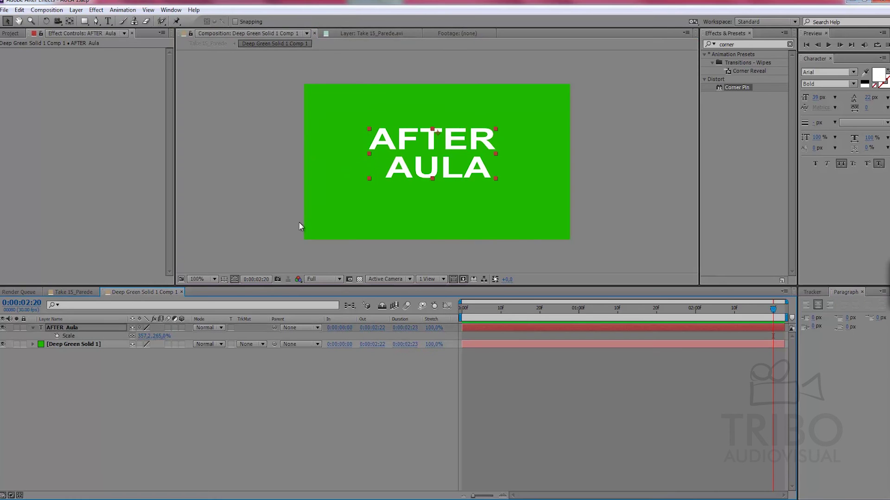
Stretch the text even wider, then hide the AFTER AULA text layer
{"action": "left_click_drag", "start_coordinate": [496, 155], "coordinate": [531, 155]}
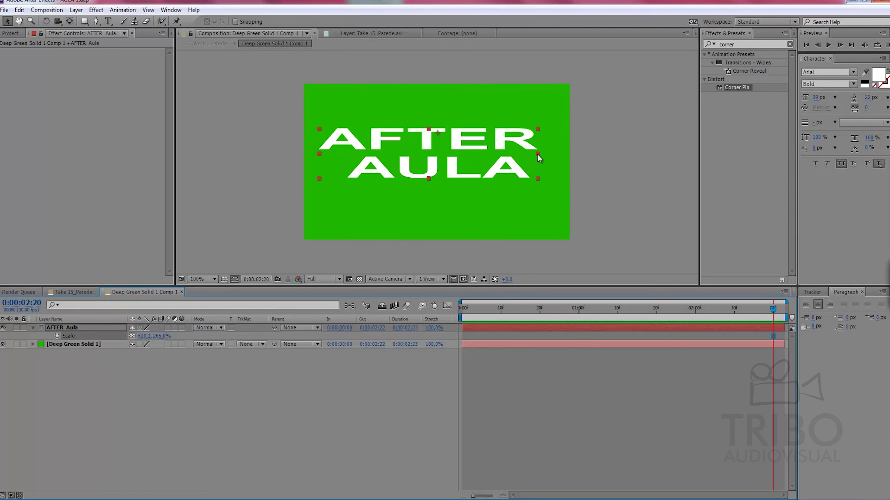
{"action": "left_click", "coordinate": [66, 294]}
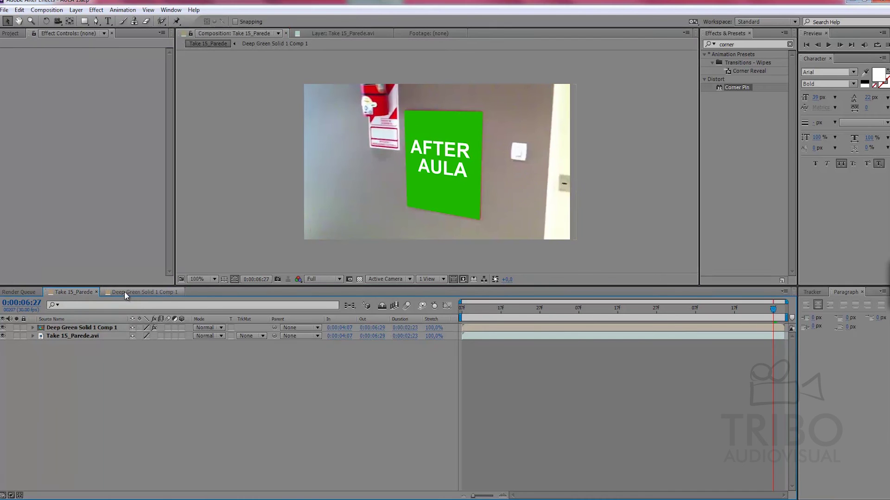
{"action": "left_click", "coordinate": [6, 33]}
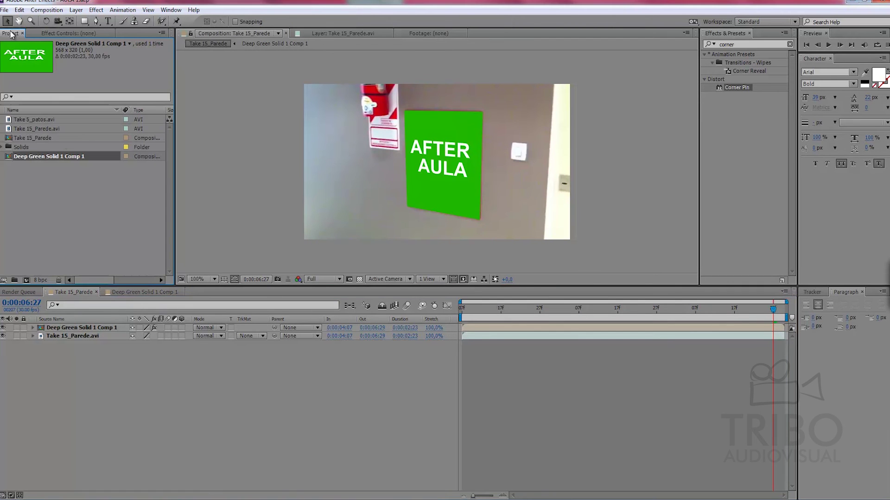
{"action": "left_click", "coordinate": [65, 330]}
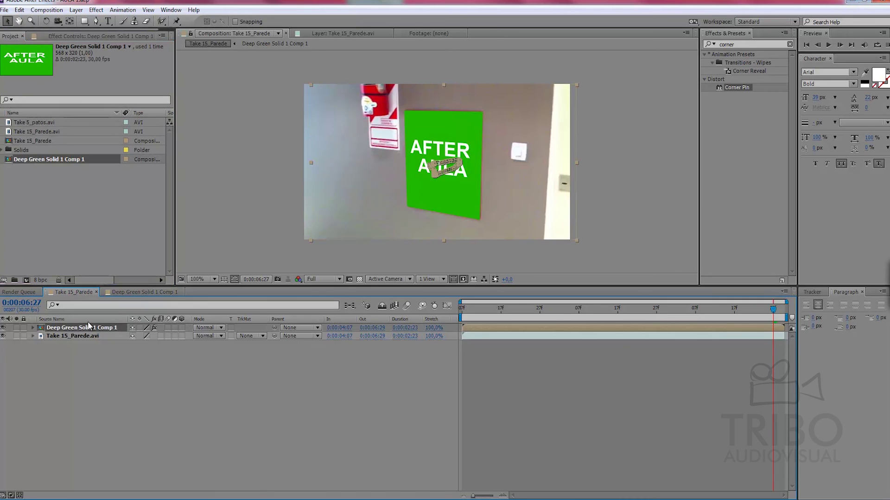
{"action": "left_click", "coordinate": [135, 292]}
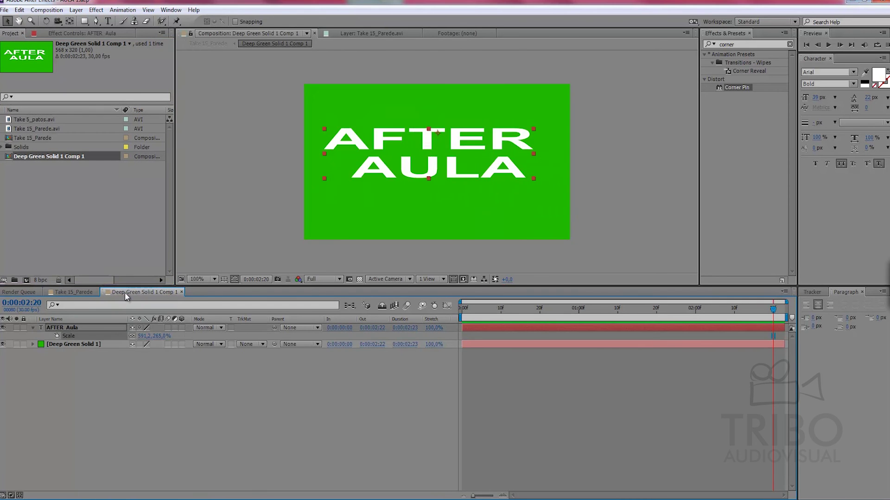
{"action": "left_click", "coordinate": [2, 327]}
Replace the AFTER Aula text with Take 5_patos.avi scaled to 71%, and preview the wall comp
{"action": "left_click", "coordinate": [73, 327]}
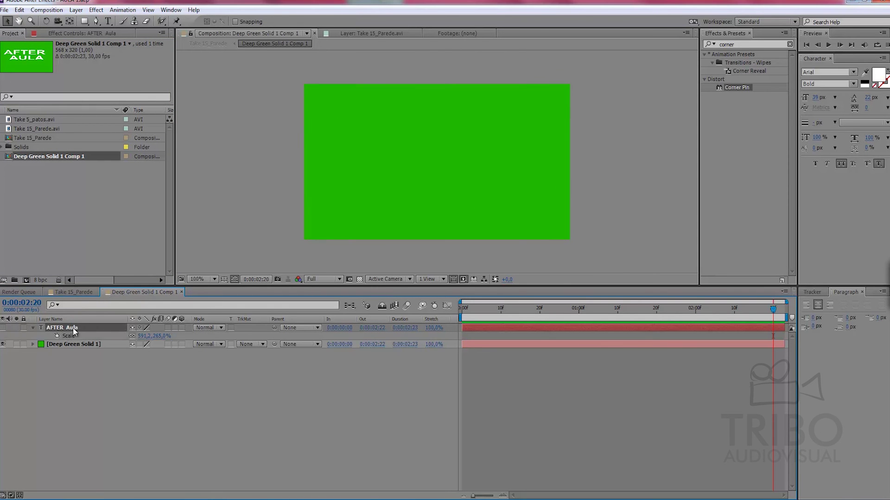
{"action": "key", "text": "Delete"}
{"action": "left_click_drag", "start_coordinate": [41, 120], "coordinate": [80, 329]}
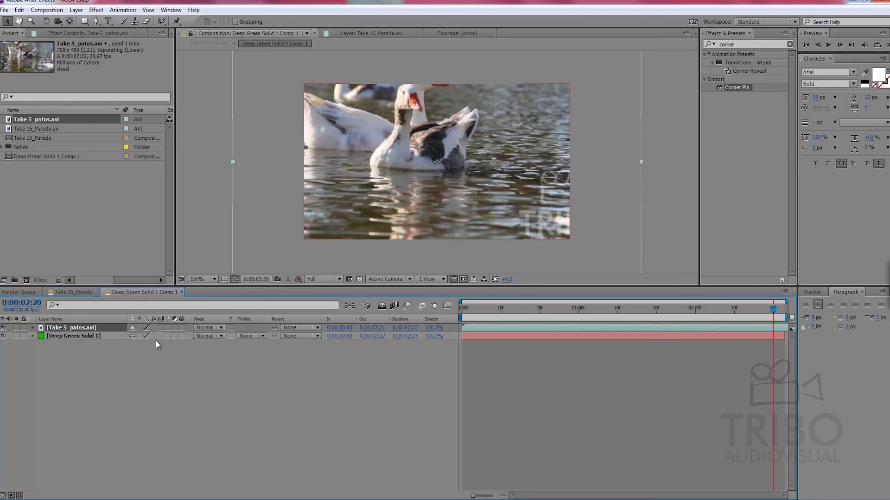
{"action": "key", "text": "s"}
{"action": "left_click_drag", "start_coordinate": [164, 343], "coordinate": [157, 343]}
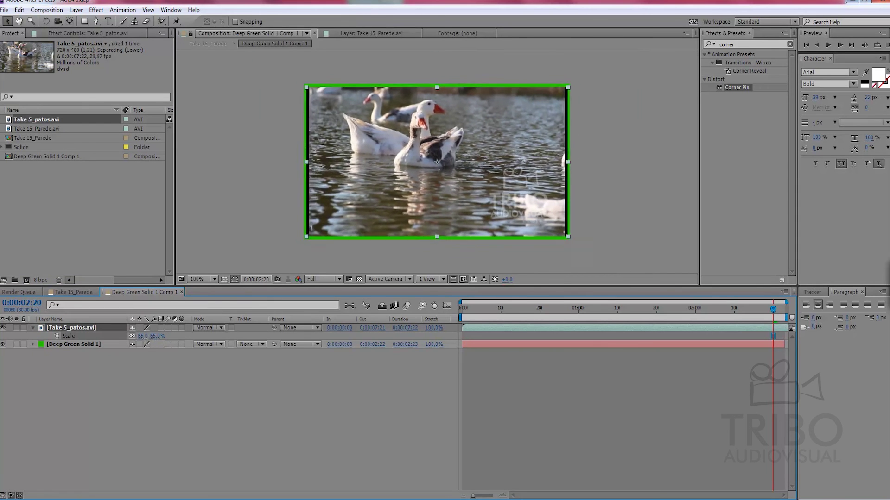
{"action": "left_click", "coordinate": [159, 381]}
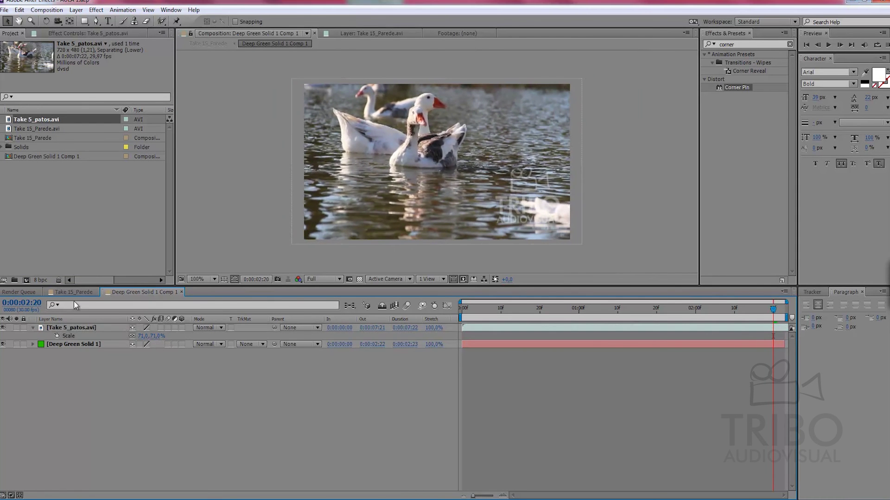
{"action": "left_click", "coordinate": [74, 293]}
{"action": "left_click", "coordinate": [514, 376]}
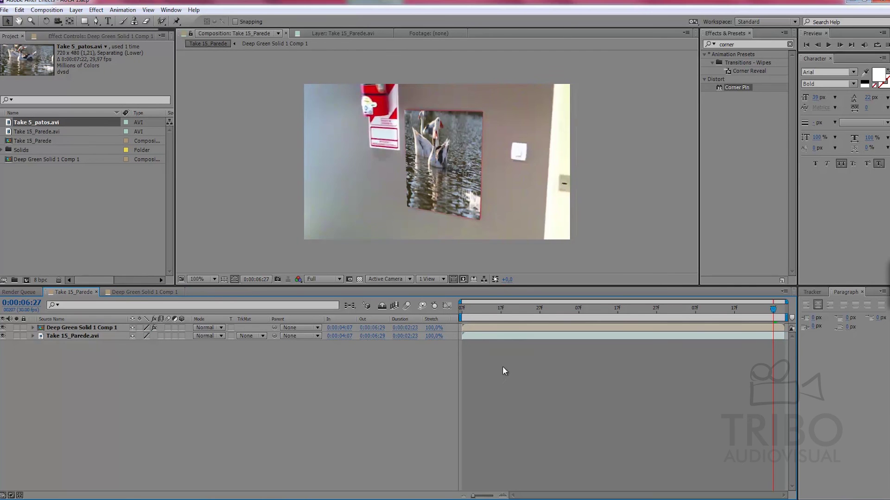
{"action": "key", "text": "KP_0"}
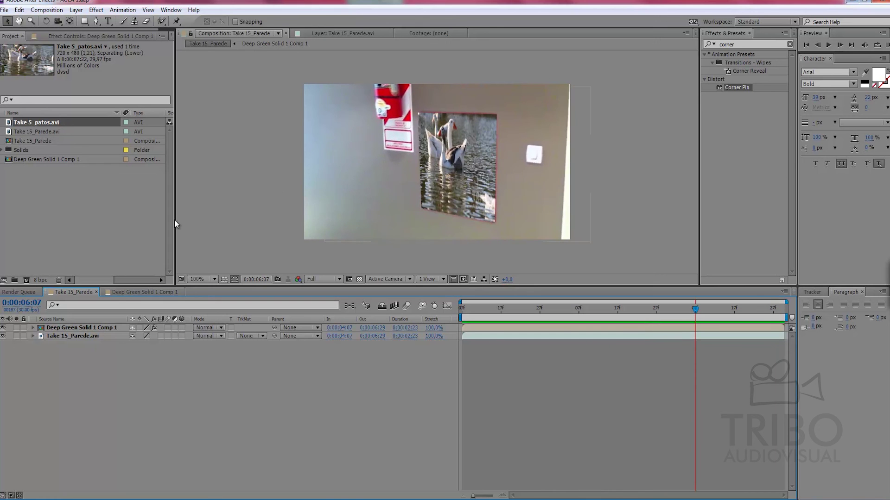
Widen the duck footage to 117.1% and RAM-preview it in Take 15_Parede
{"action": "left_click", "coordinate": [123, 292]}
{"action": "left_click", "coordinate": [73, 327]}
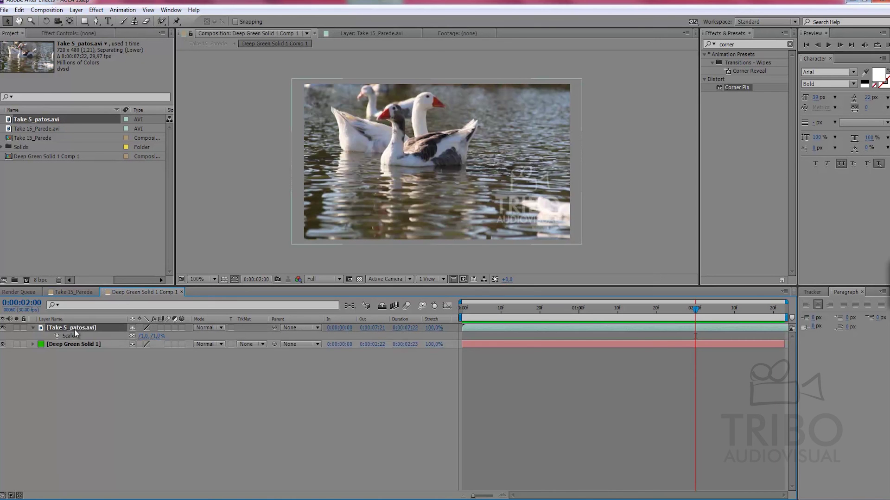
{"action": "left_click_drag", "start_coordinate": [583, 162], "coordinate": [665, 164]}
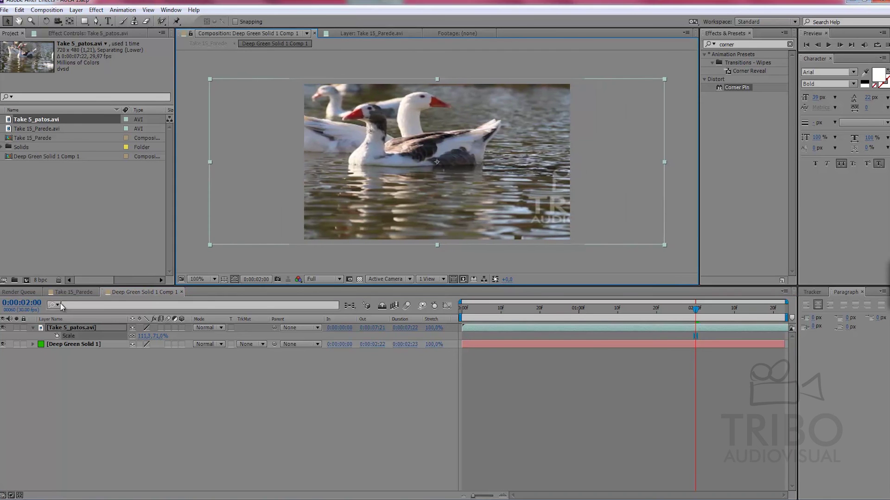
{"action": "left_click", "coordinate": [67, 292]}
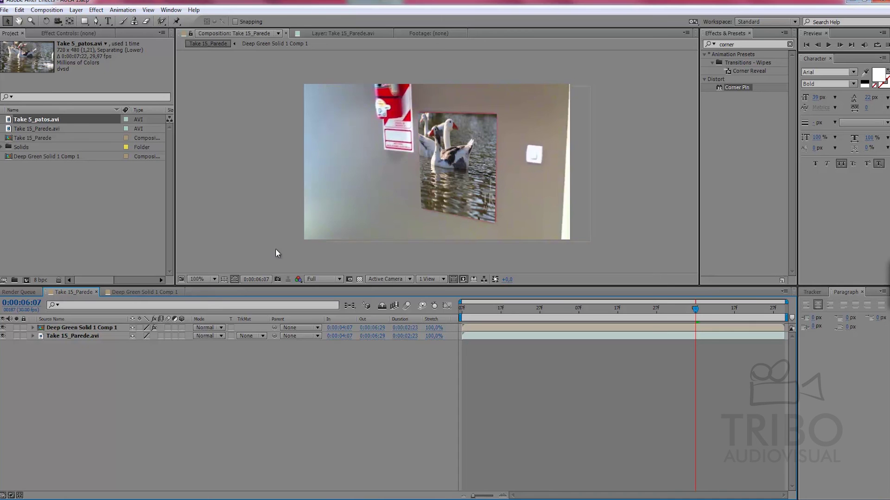
{"action": "left_click", "coordinate": [137, 292]}
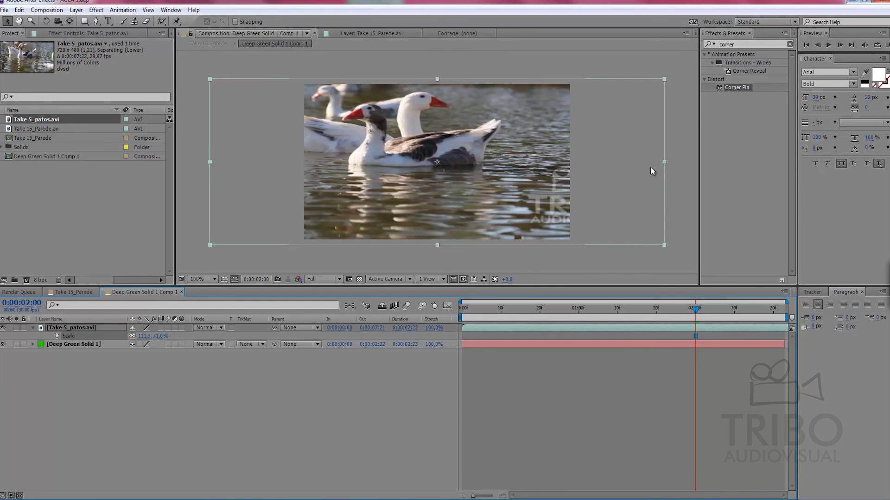
{"action": "left_click_drag", "start_coordinate": [665, 160], "coordinate": [677, 165]}
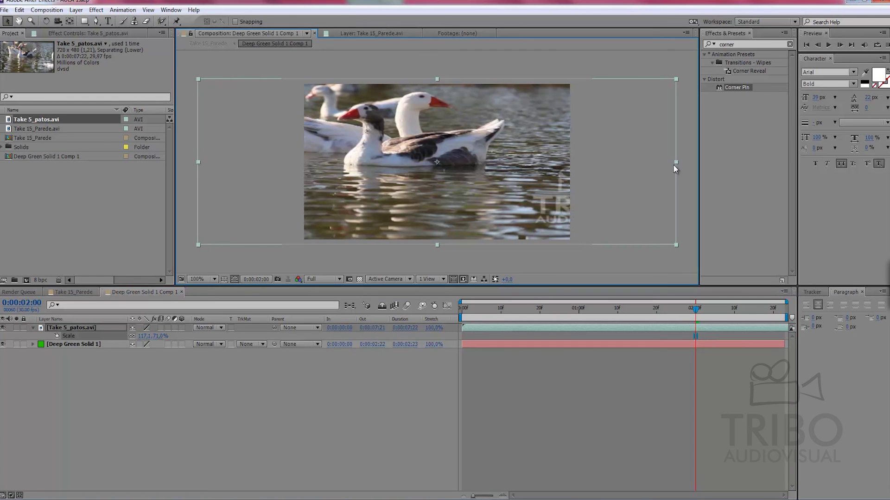
{"action": "left_click", "coordinate": [81, 292]}
{"action": "key", "text": "KP_0"}
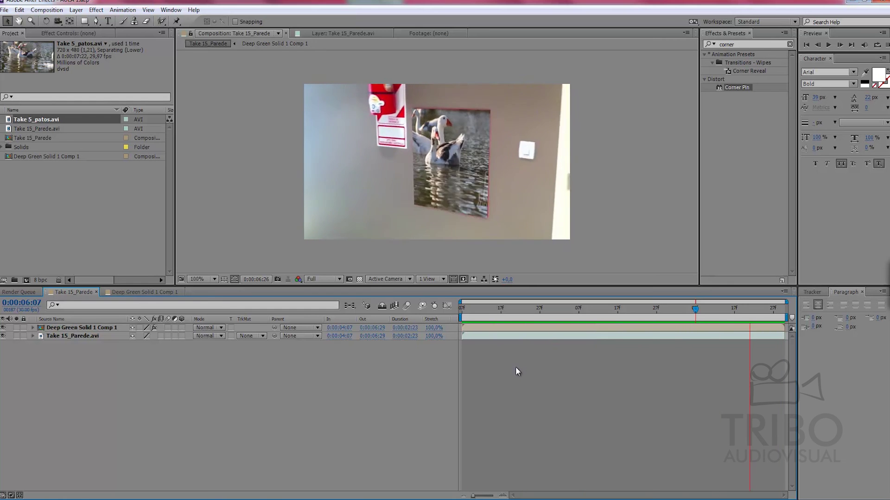
{"action": "key", "text": "space"}
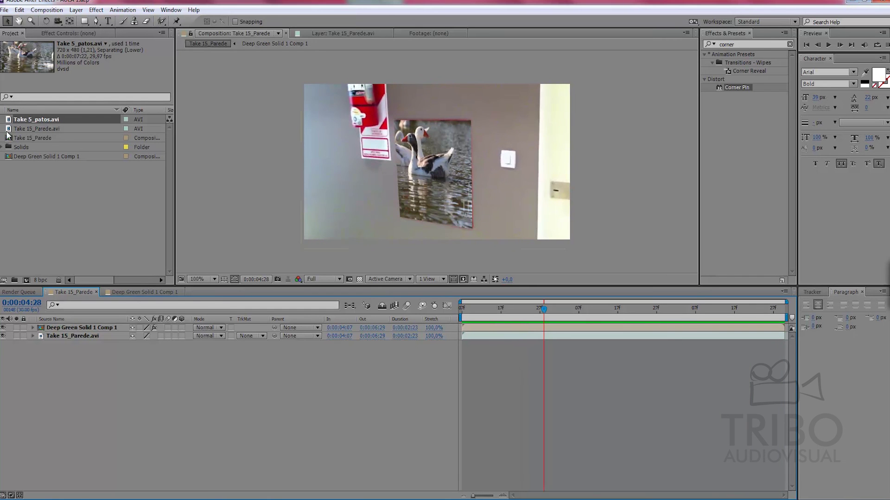
Create a new comp from Take 15_Parede.avi and start a Perspective corner pin track
{"action": "mouse_move", "coordinate": [33, 127]}
{"action": "left_mouse_down"}
{"action": "mouse_move", "coordinate": [58, 200]}
{"action": "mouse_move", "coordinate": [26, 281]}
{"action": "left_mouse_up"}
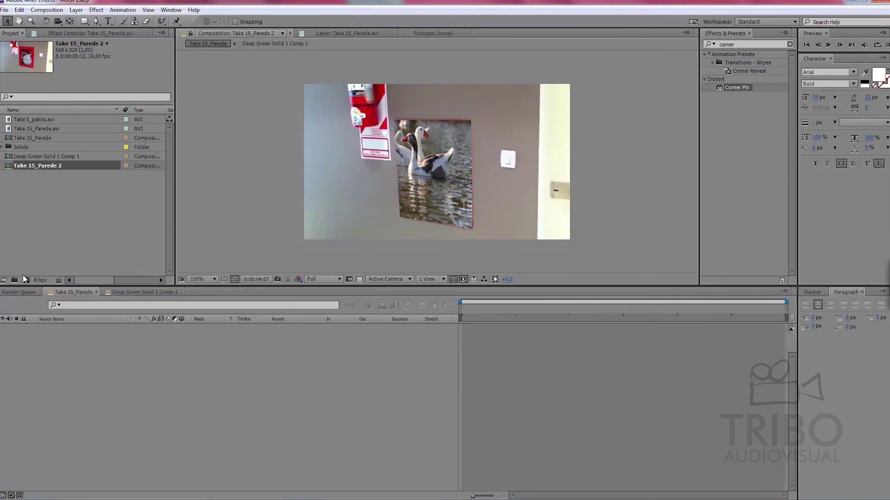
{"action": "right_click", "coordinate": [478, 333]}
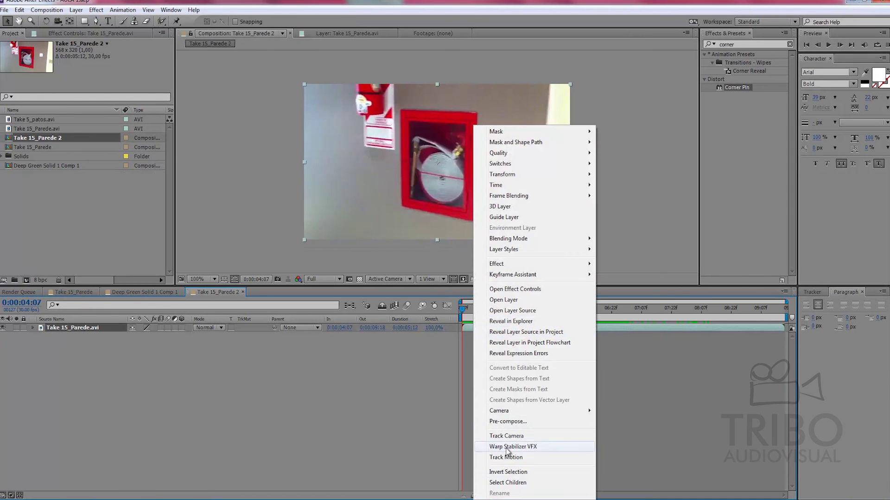
{"action": "left_click", "coordinate": [509, 458]}
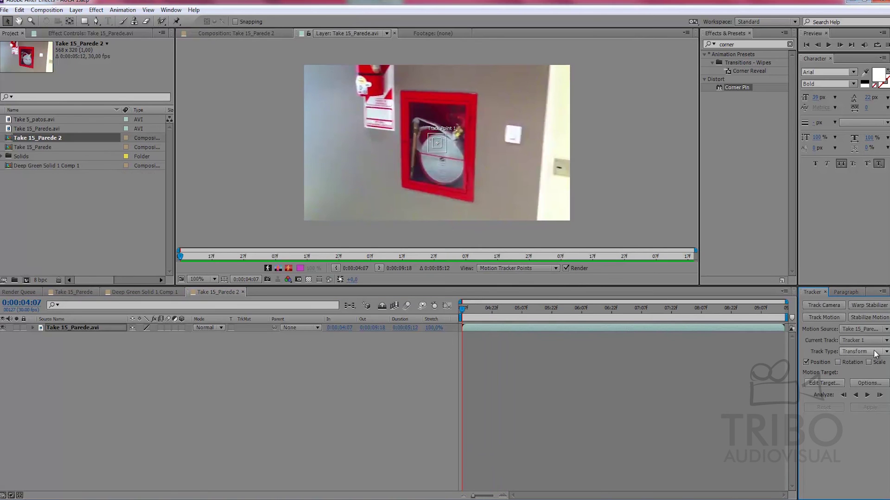
{"action": "left_click", "coordinate": [858, 351]}
{"action": "left_click", "coordinate": [837, 396]}
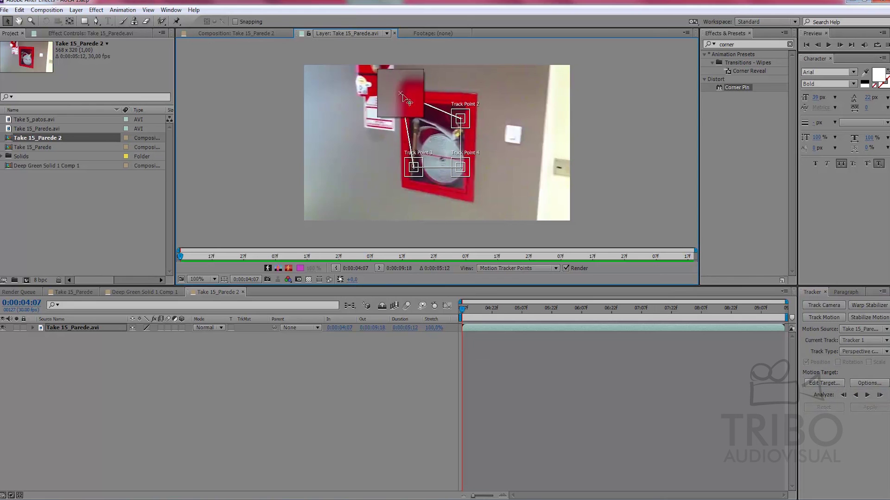
Place the four track points on the cabinet corners and light switch, then analyse forward
{"action": "left_click_drag", "start_coordinate": [408, 103], "coordinate": [404, 107]}
{"action": "left_click_drag", "start_coordinate": [410, 173], "coordinate": [404, 187]}
{"action": "left_click_drag", "start_coordinate": [468, 178], "coordinate": [481, 211]}
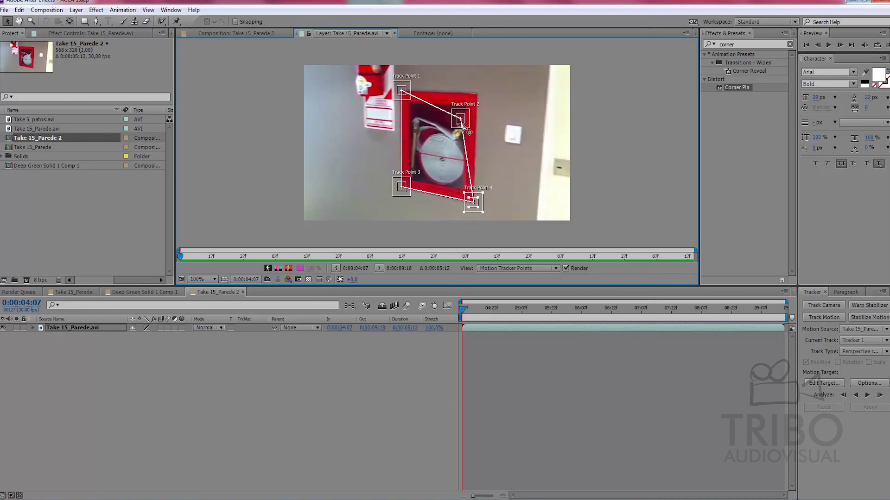
{"action": "left_click_drag", "start_coordinate": [469, 128], "coordinate": [484, 102]}
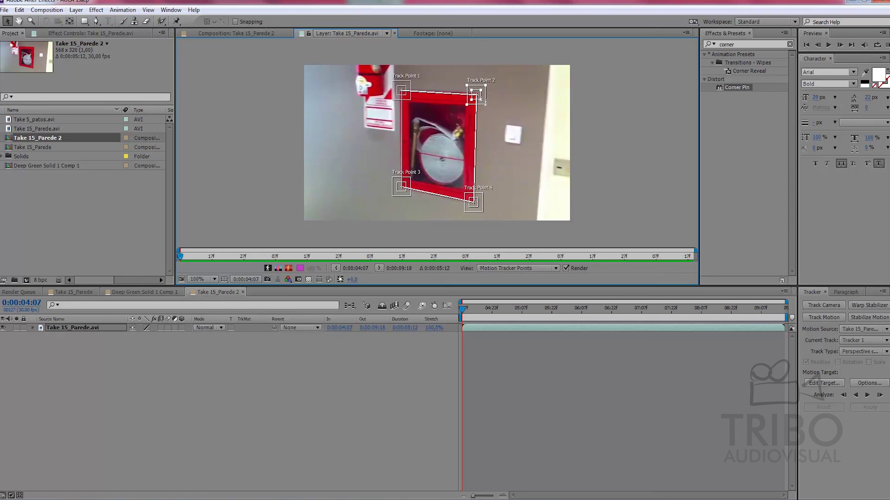
{"action": "mouse_move", "coordinate": [485, 103]}
{"action": "left_mouse_down"}
{"action": "mouse_move", "coordinate": [506, 128]}
{"action": "mouse_move", "coordinate": [477, 96]}
{"action": "left_mouse_up"}
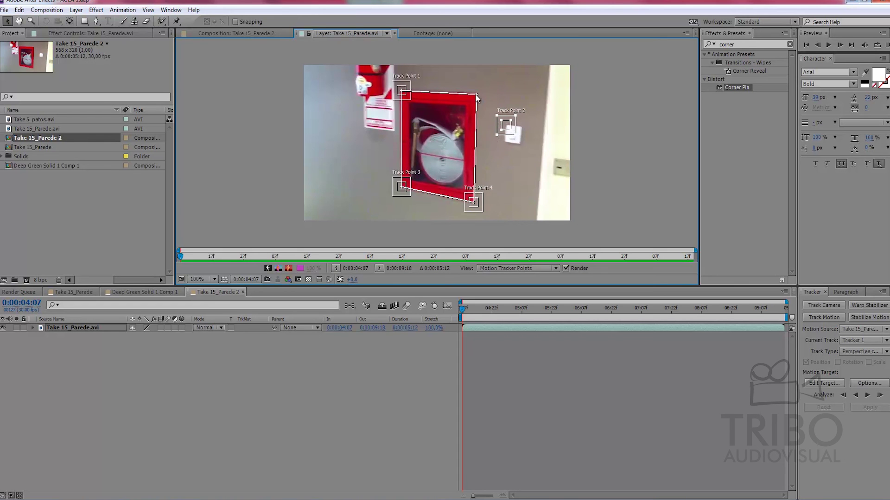
{"action": "left_click", "coordinate": [867, 395]}
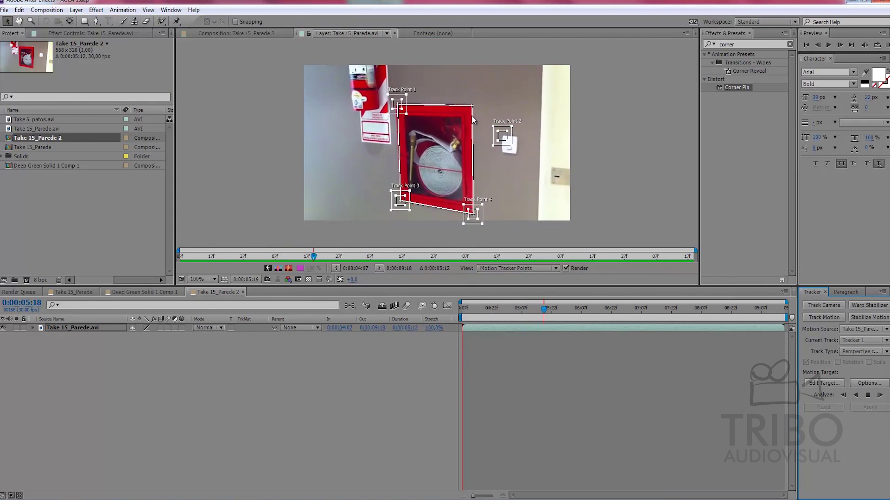
{"action": "left_click", "coordinate": [485, 177]}
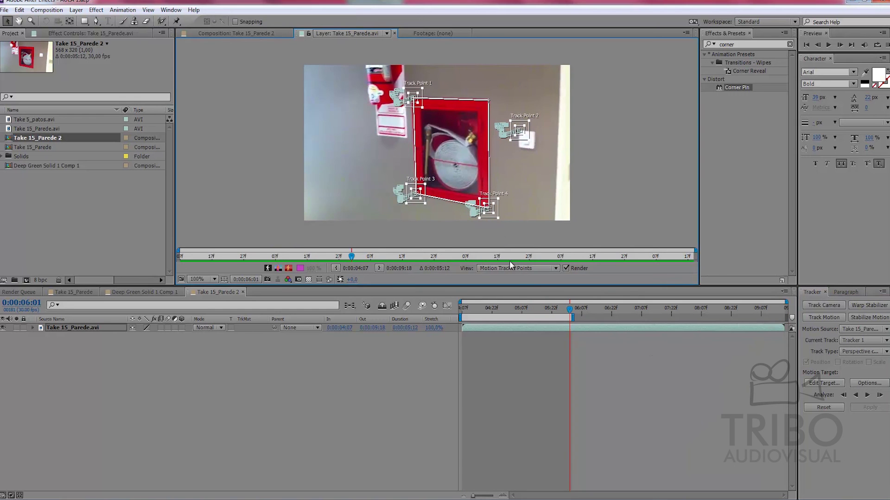
Add a new green solid layer, Deep Green Solid 2, to the comp
{"action": "right_click", "coordinate": [514, 363]}
{"action": "mouse_move", "coordinate": [532, 371]}
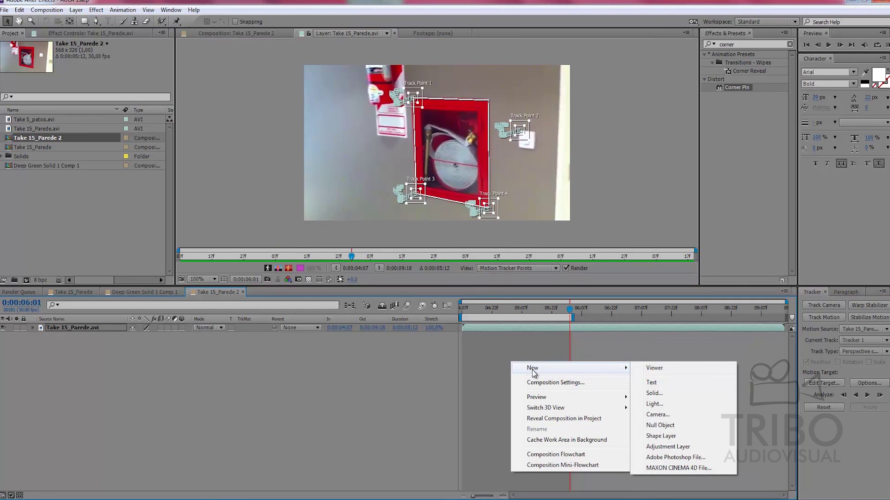
{"action": "left_click", "coordinate": [653, 393]}
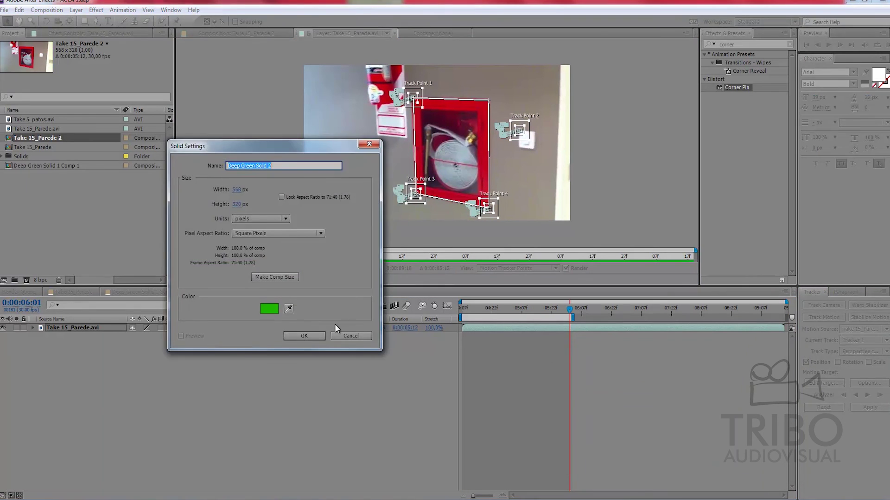
{"action": "left_click", "coordinate": [299, 333]}
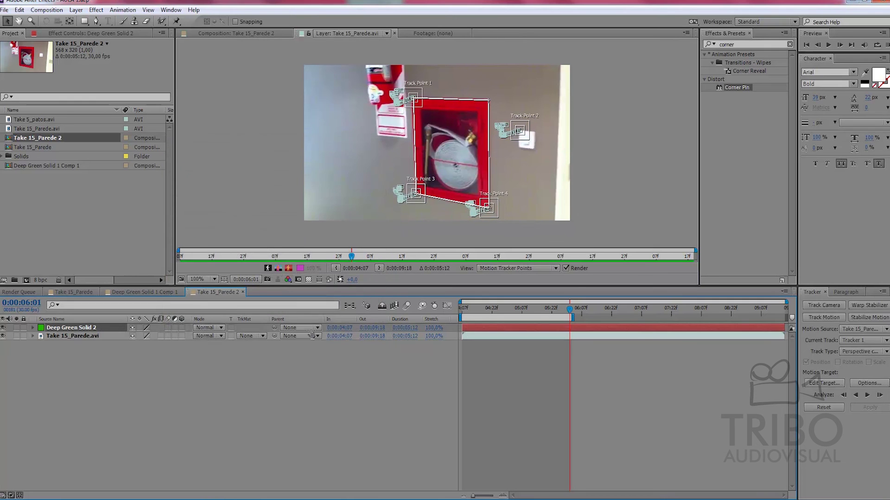
Apply the corner-pin track to Deep Green Solid 2, preview it, and pre-compose it as Pre-comp 1
{"action": "left_click", "coordinate": [492, 336]}
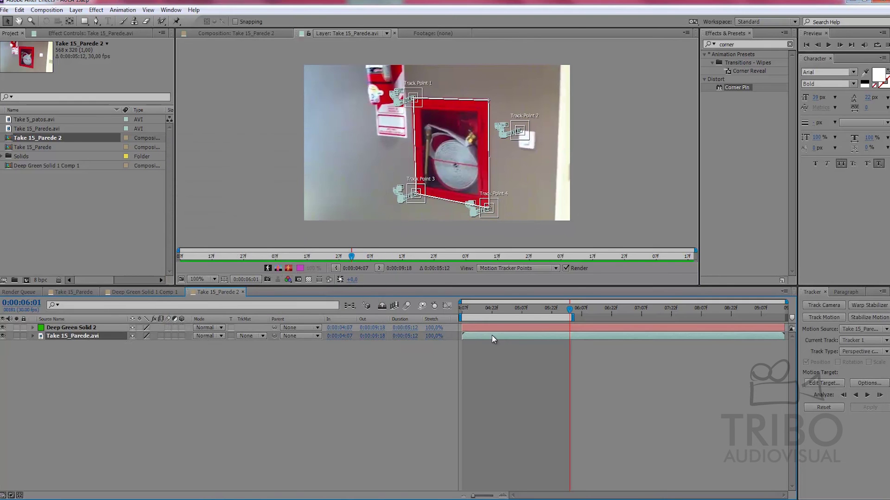
{"action": "left_click", "coordinate": [822, 383]}
{"action": "left_click", "coordinate": [463, 280]}
{"action": "left_click", "coordinate": [853, 407]}
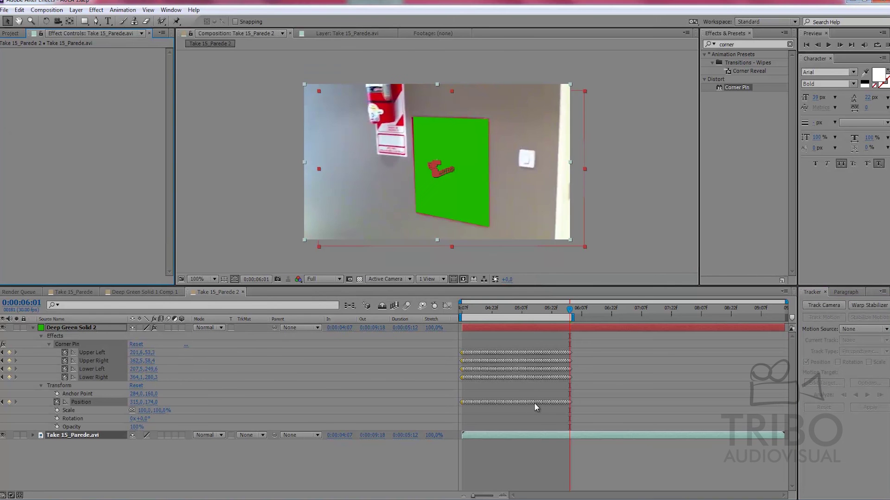
{"action": "key", "text": "space"}
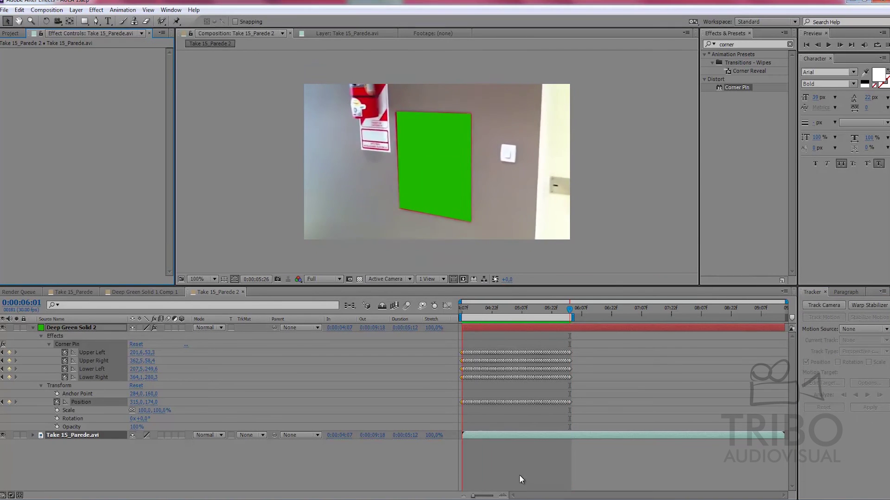
{"action": "left_click", "coordinate": [68, 329]}
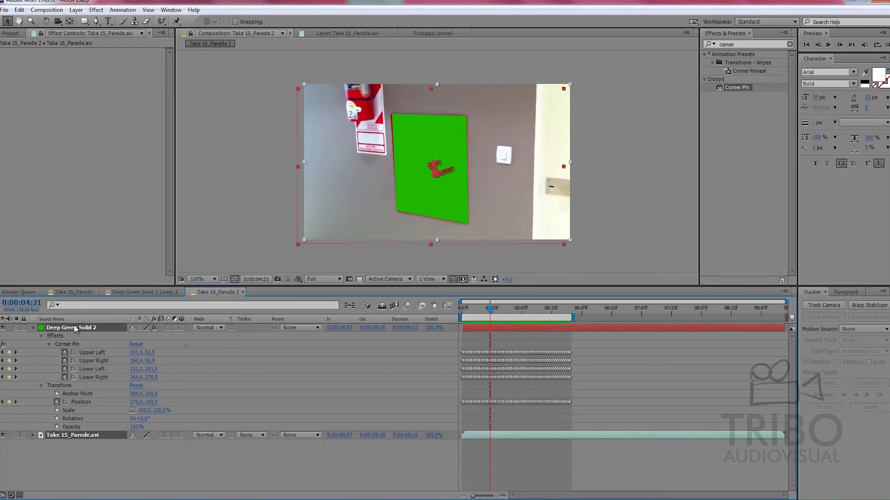
{"action": "key", "text": "ctrl+shift+c"}
{"action": "key", "text": "Return"}
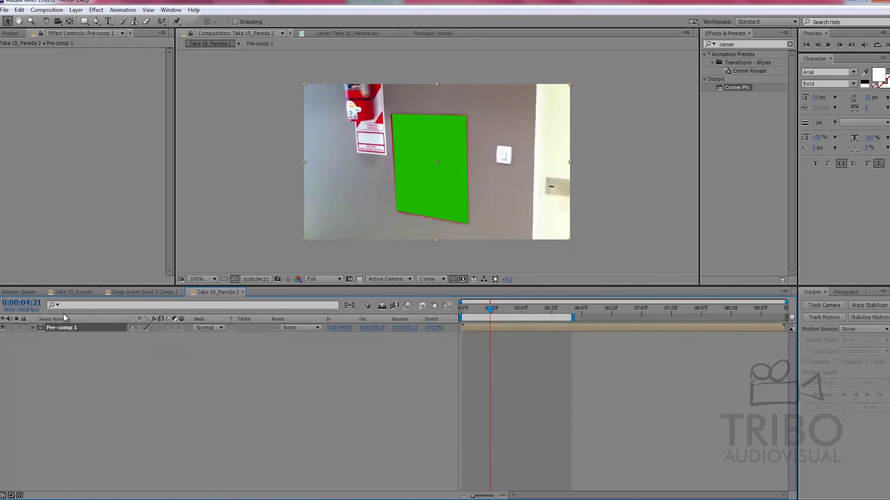